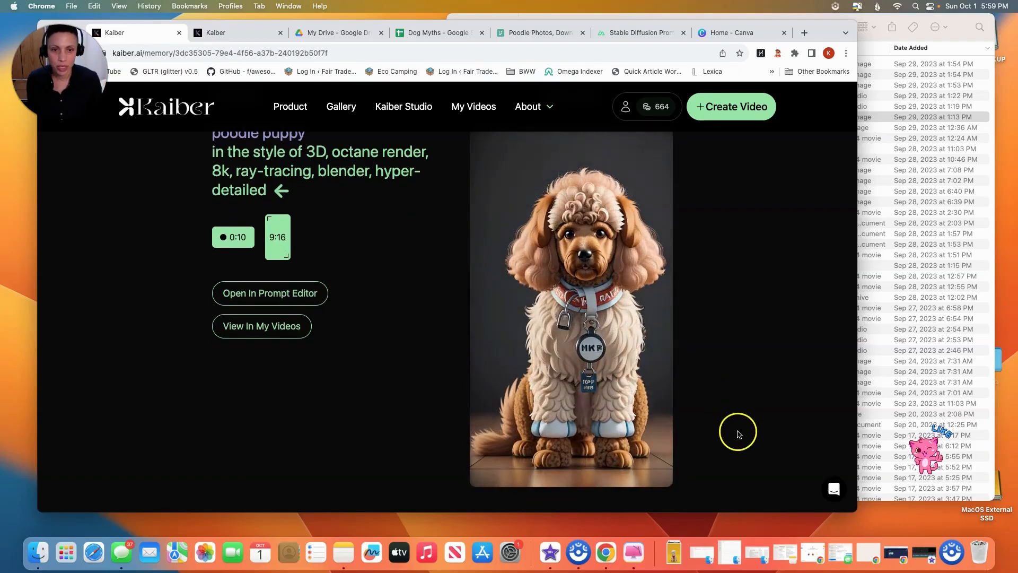
Look through the Kaiber home page down to the Kaiber Studio artist showcase.
left_click(659, 462)
left_click(608, 411)
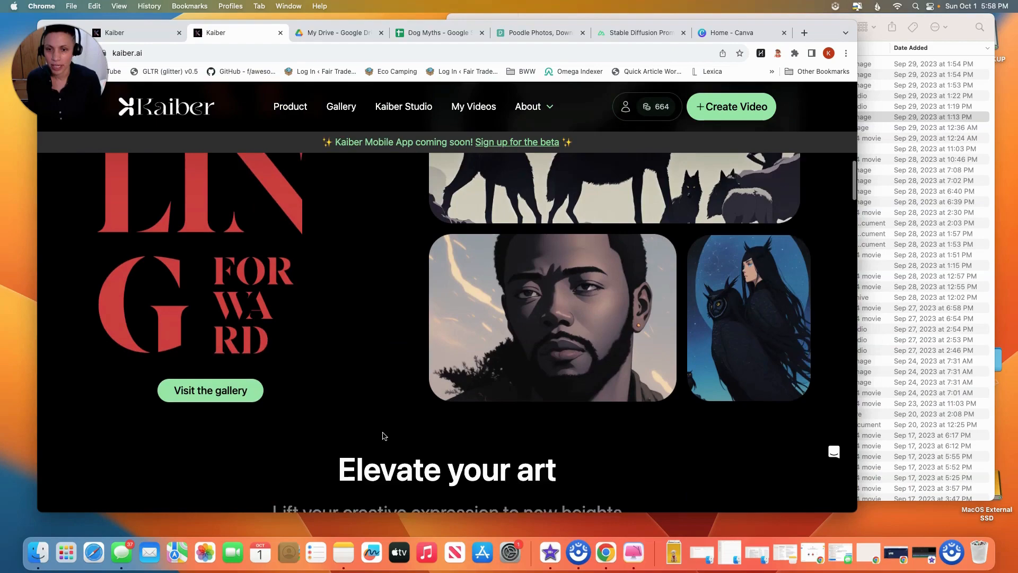
scroll(384, 436, "down", 1)
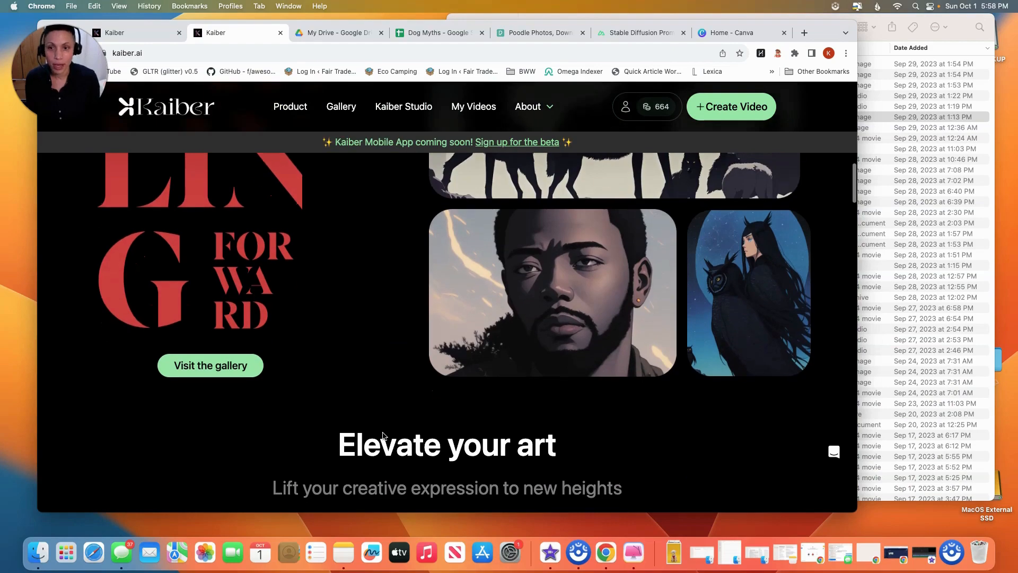
scroll(385, 436, "down", 10)
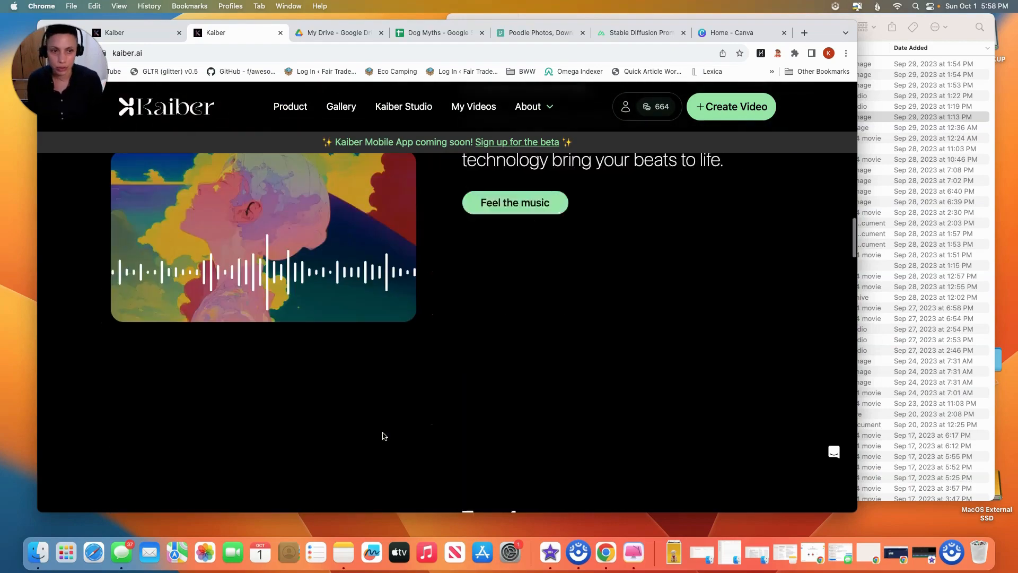
scroll(384, 436, "down", 15)
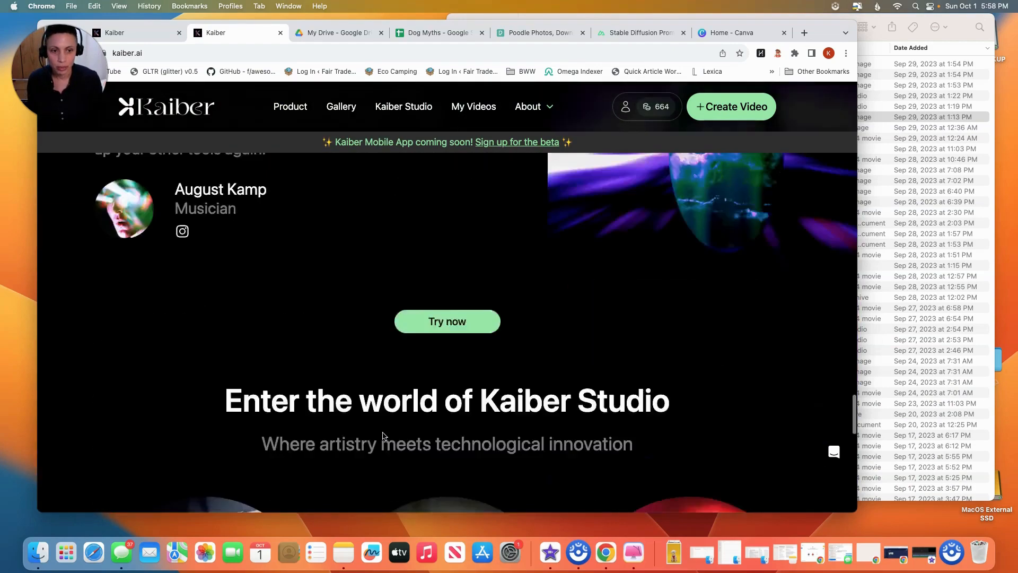
scroll(384, 436, "down", 2)
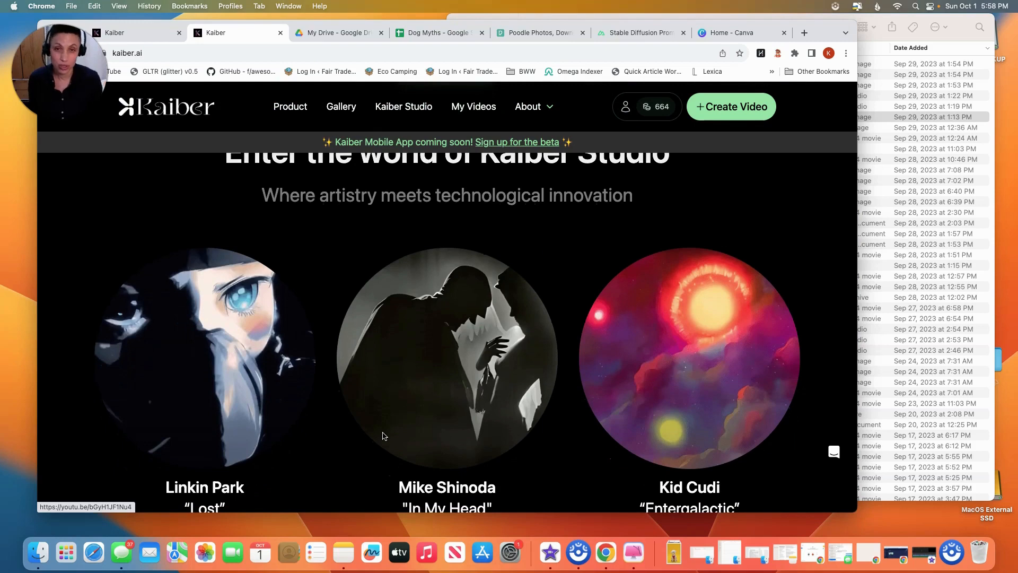
Open the pricing plans and compare the features of the Explorer, Pro and Artist plans under monthly billing.
scroll(384, 436, "down", 10)
left_click(356, 475)
left_click(393, 261)
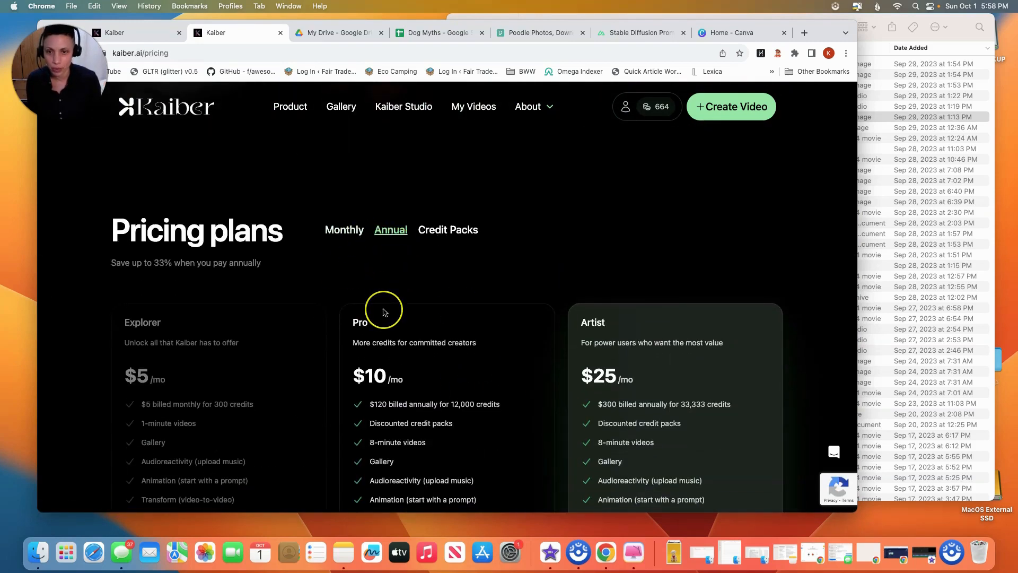
scroll(385, 312, "down", 1)
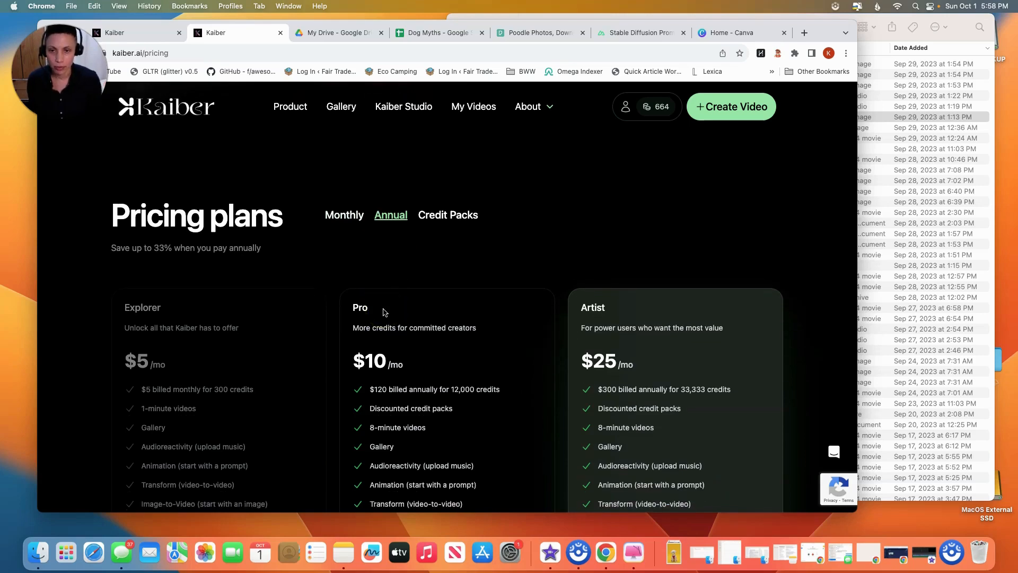
scroll(386, 312, "down", 1)
left_click(344, 207)
left_click(454, 265)
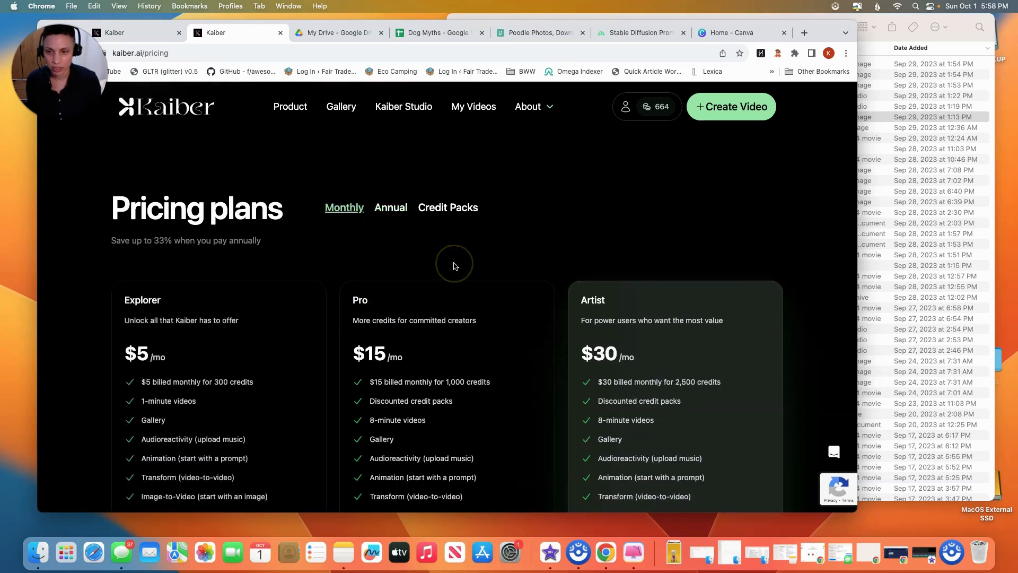
scroll(454, 265, "down", 5)
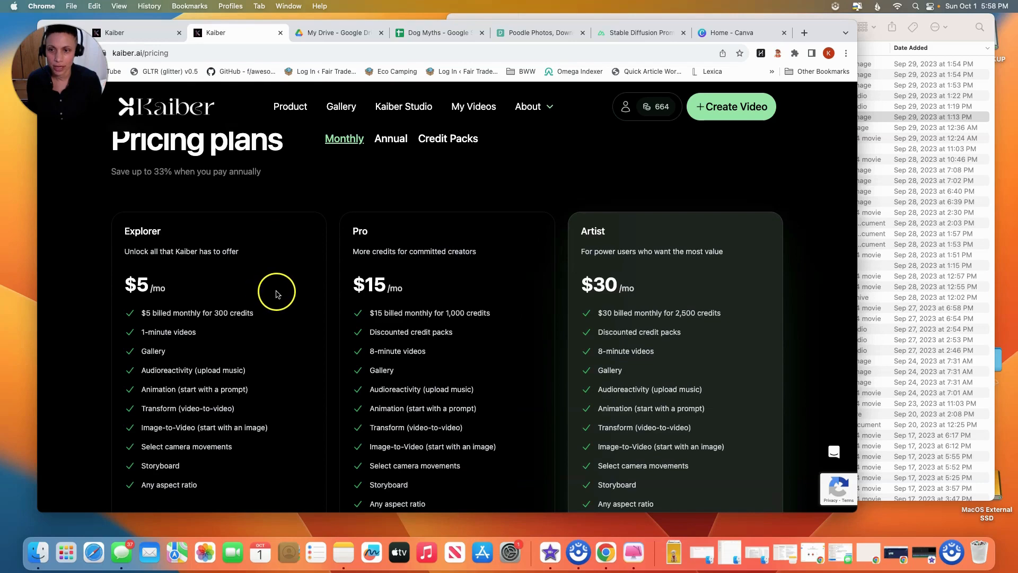
scroll(276, 293, "down", 1)
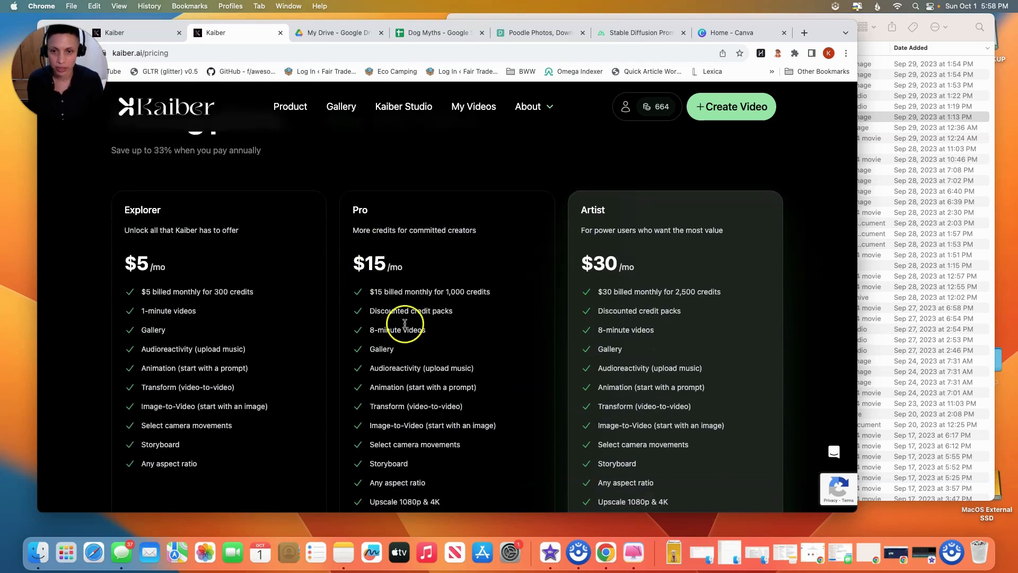
scroll(430, 317, "down", 1)
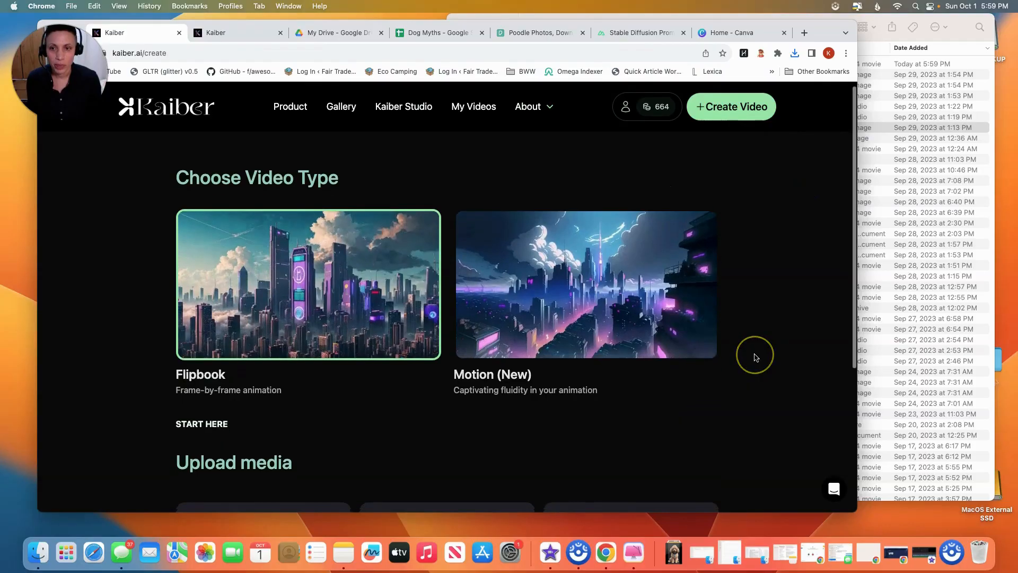
Start a Flipbook video from a written prompt with "poodle puppy" as the subject and the Cinematic style preset.
scroll(755, 356, "down", 1)
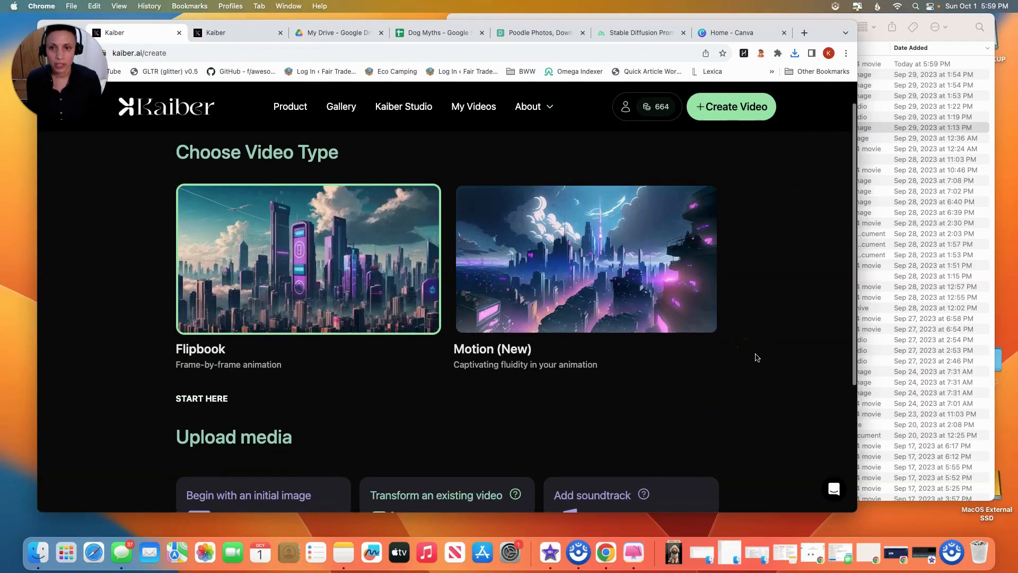
scroll(435, 389, "down", 5)
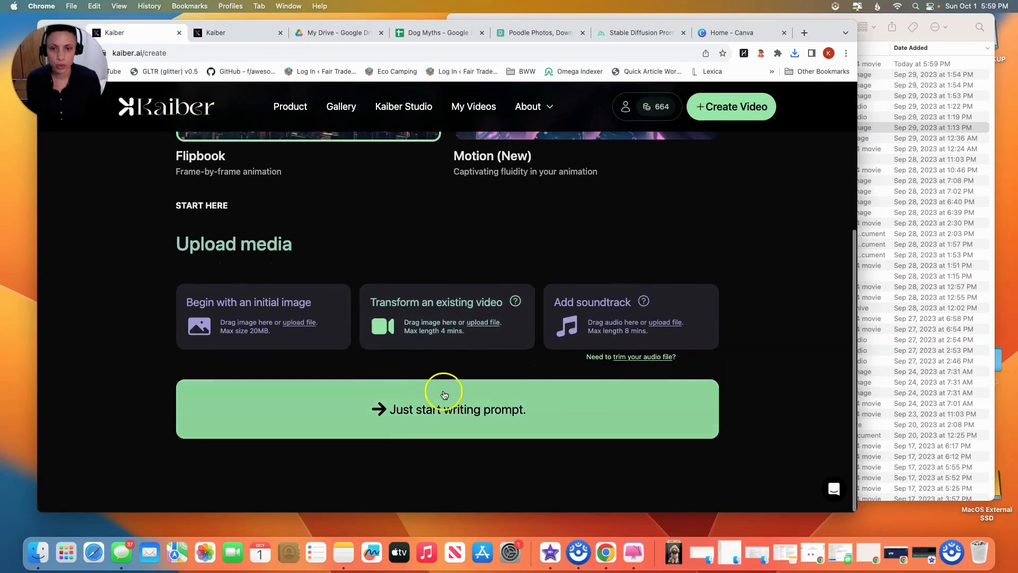
left_click(432, 414)
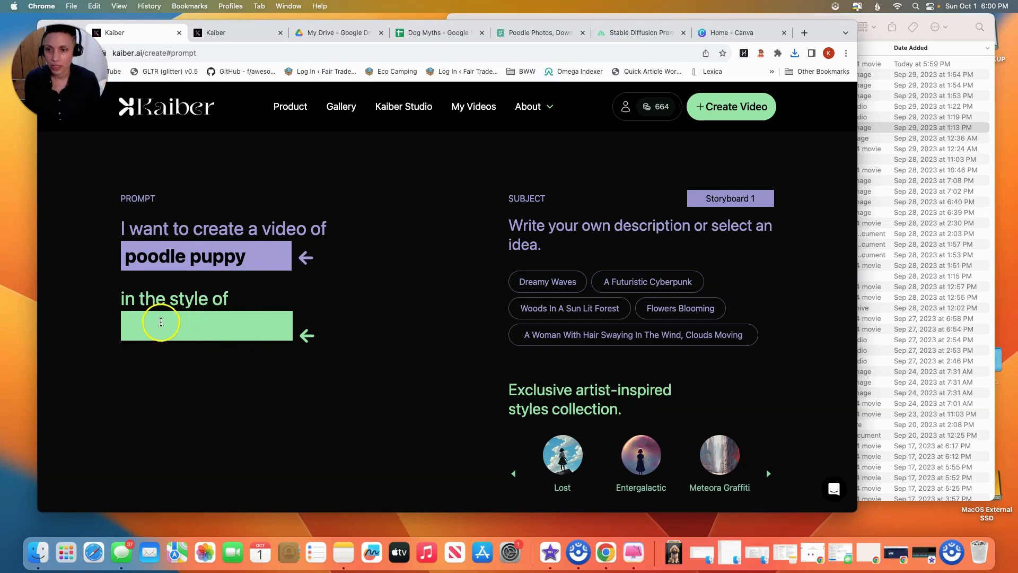
scroll(405, 370, "down", 3)
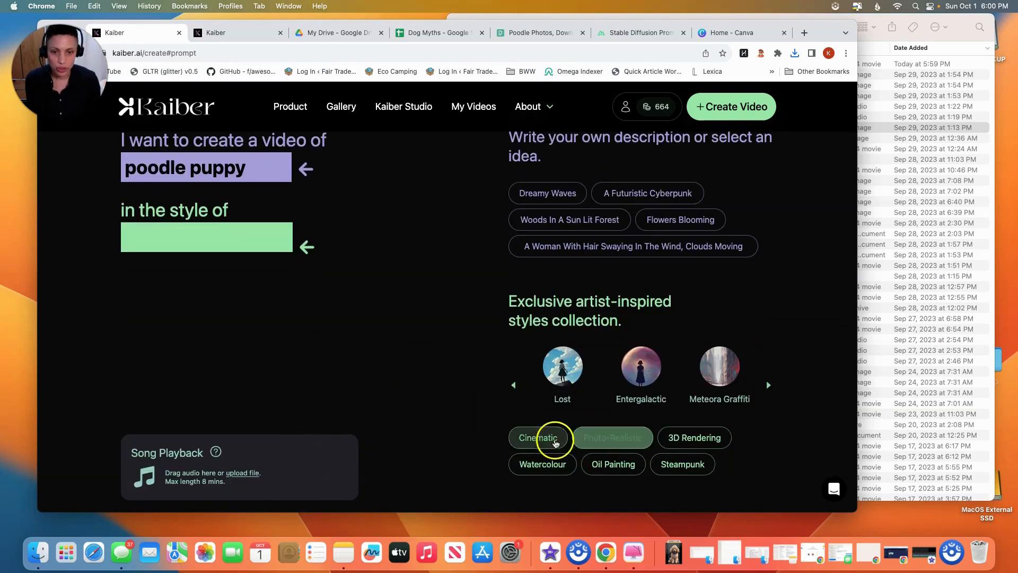
left_click(556, 443)
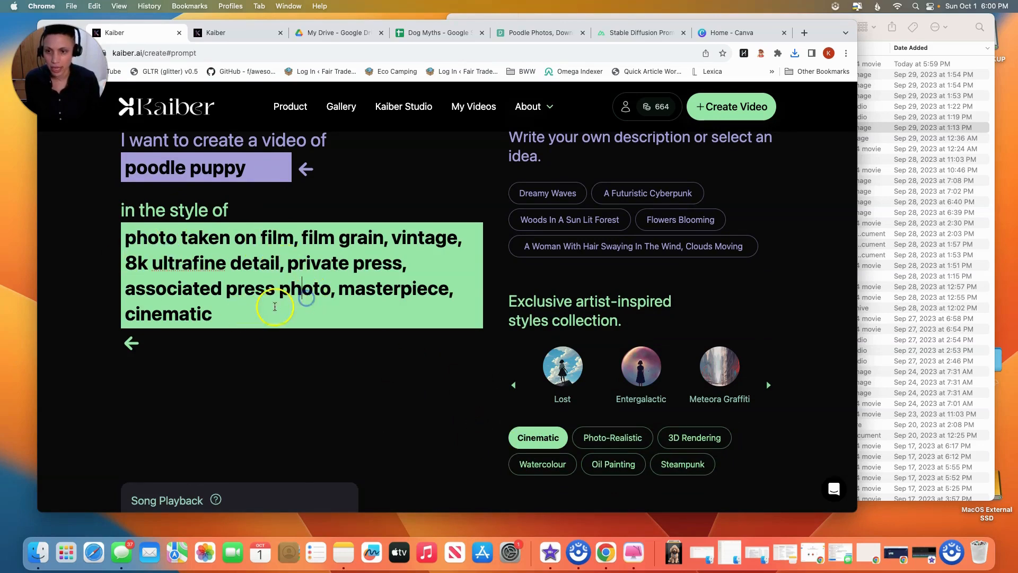
Open the video settings, review the aspect ratio, camera movement and Evolve options, and set the duration to 0:10.
scroll(374, 370, "down", 5)
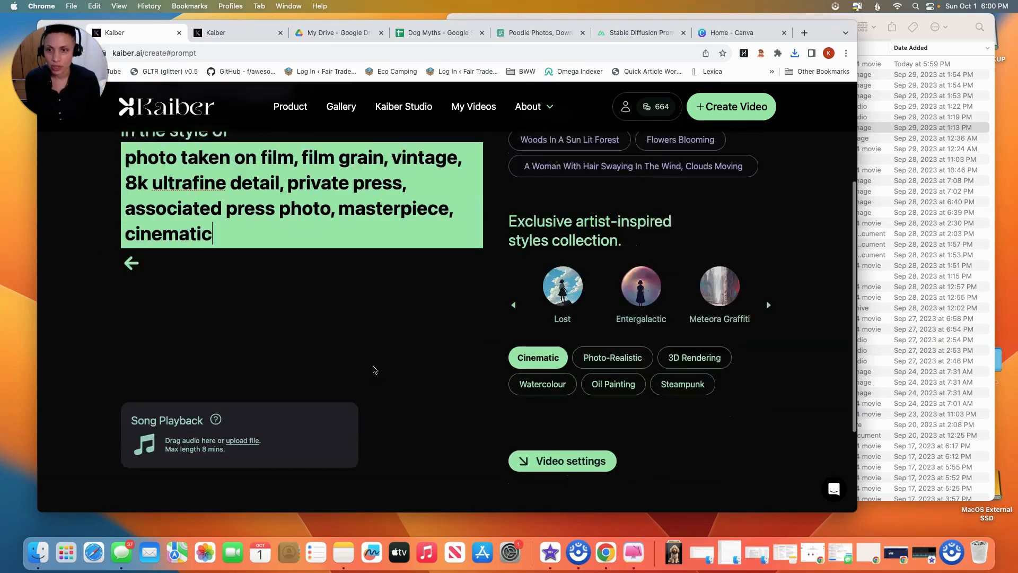
left_click(536, 428)
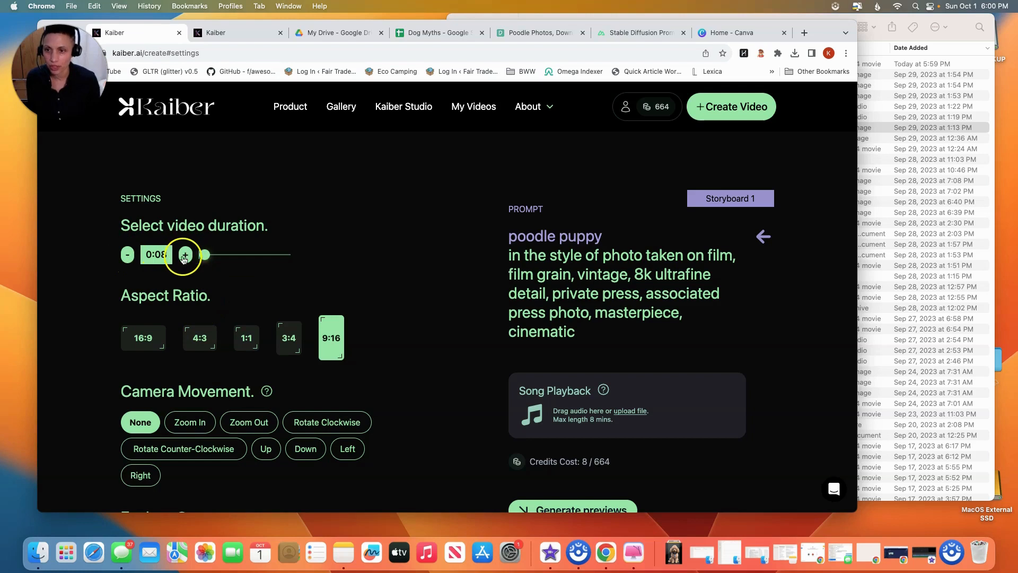
scroll(182, 331, "down", 2)
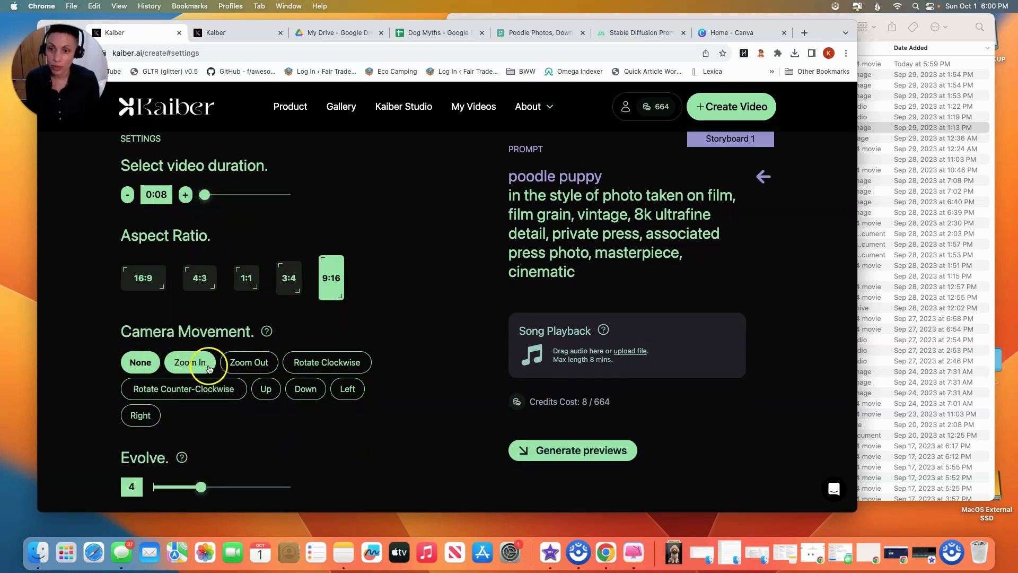
scroll(211, 427, "down", 2)
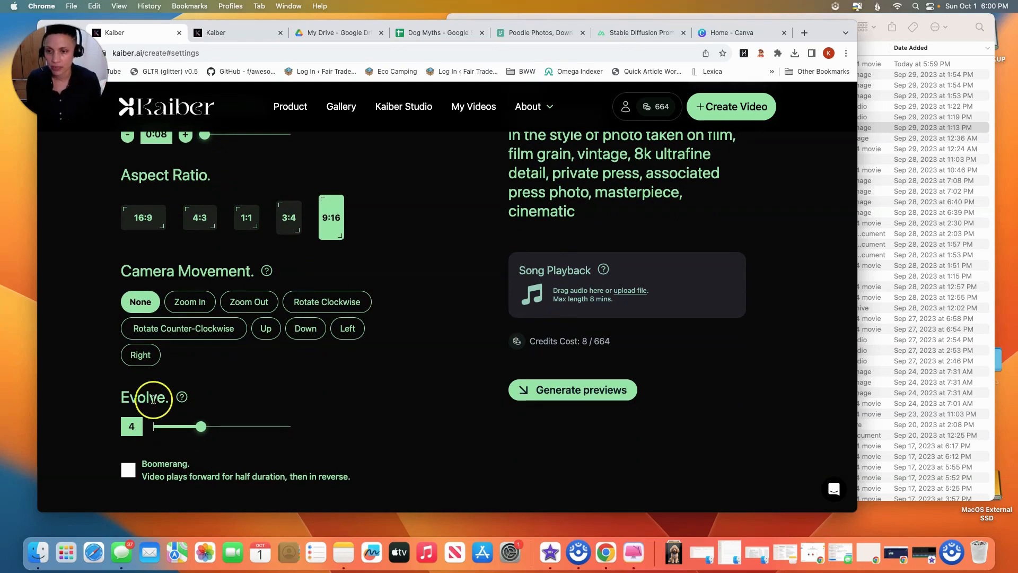
scroll(397, 239, "up", 4)
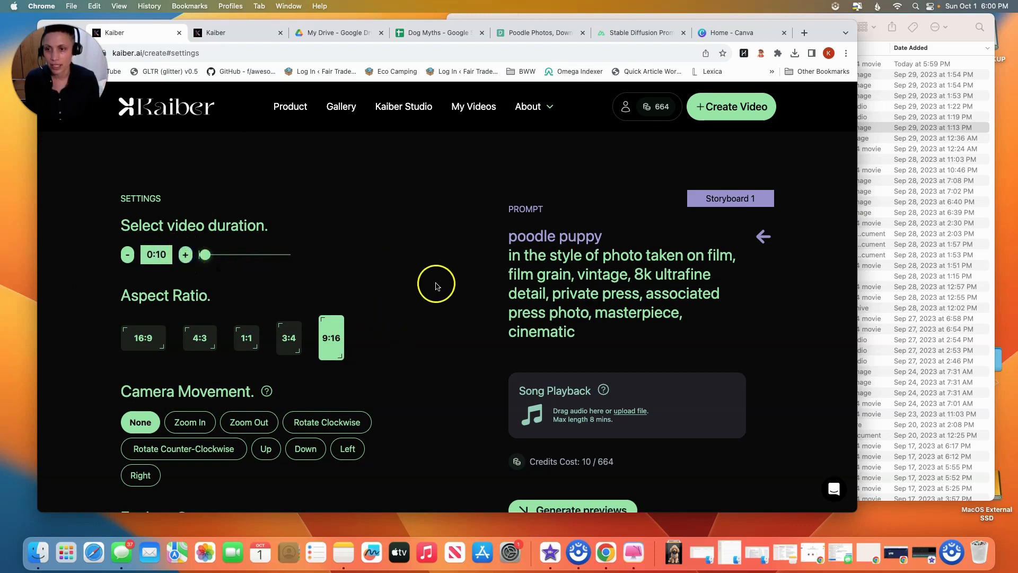
Generate the preview frames and create the video from the cream-coloured poodle close-up.
scroll(457, 308, "down", 2)
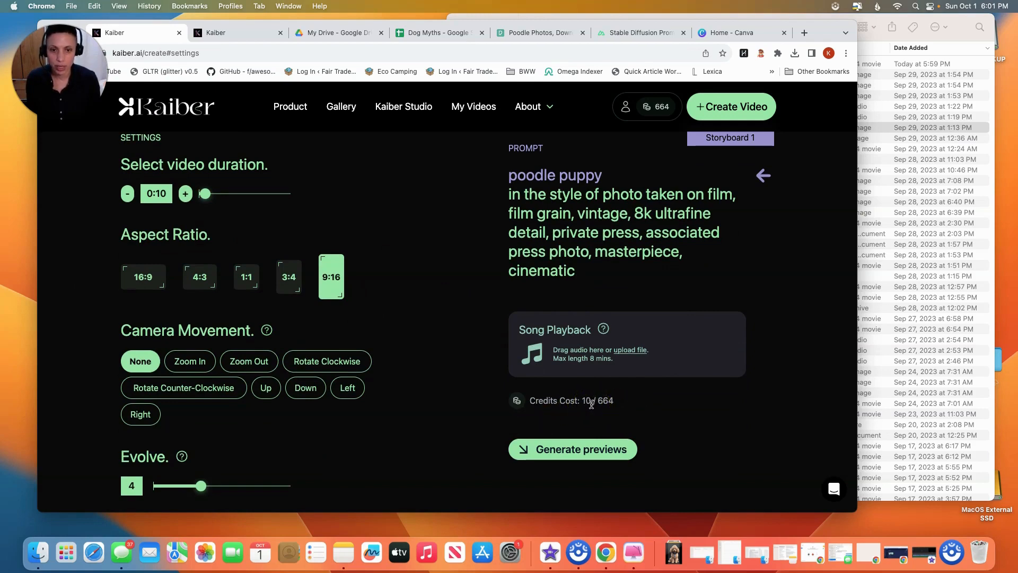
left_click(575, 448)
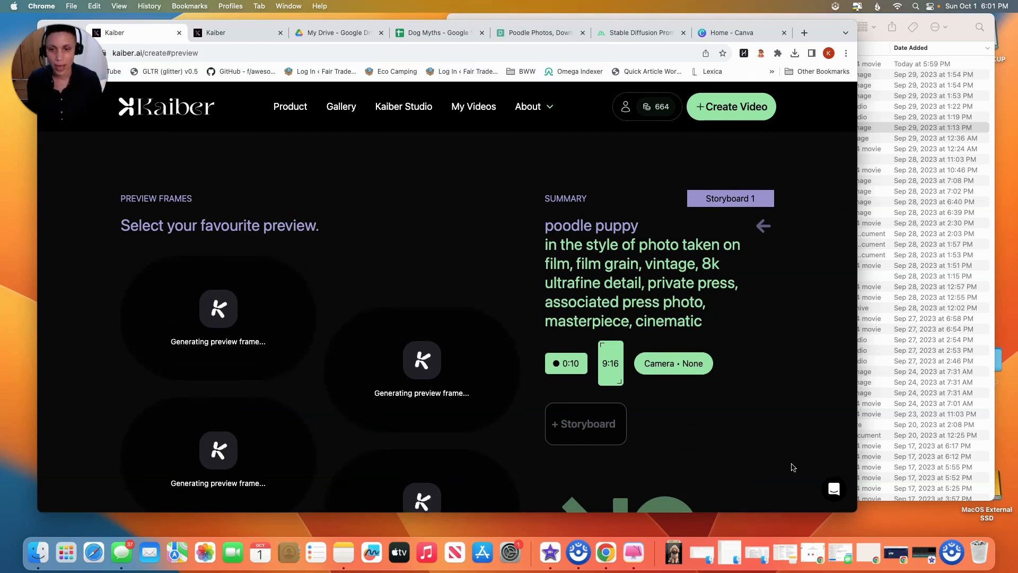
left_click(801, 467)
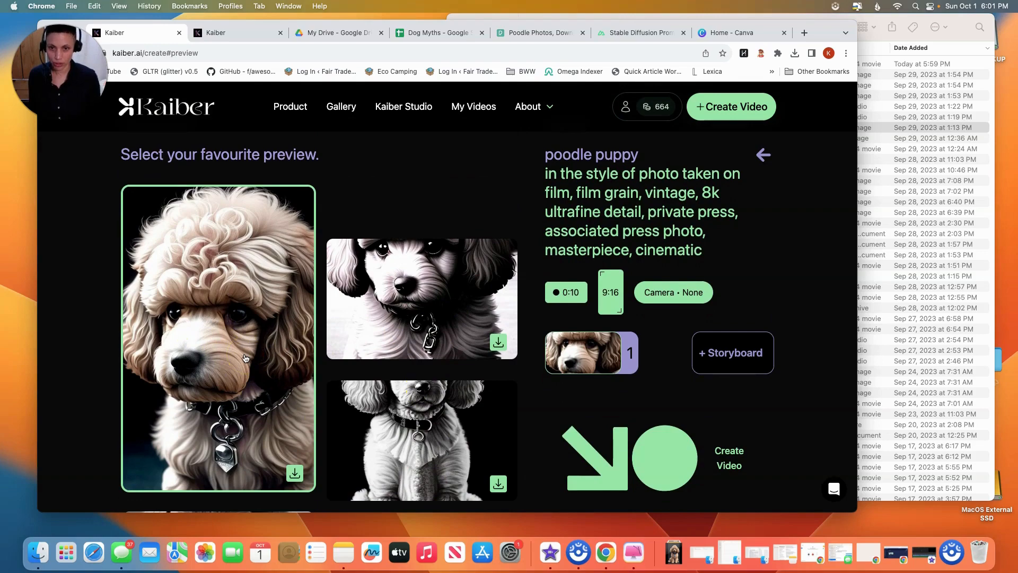
left_click(663, 458)
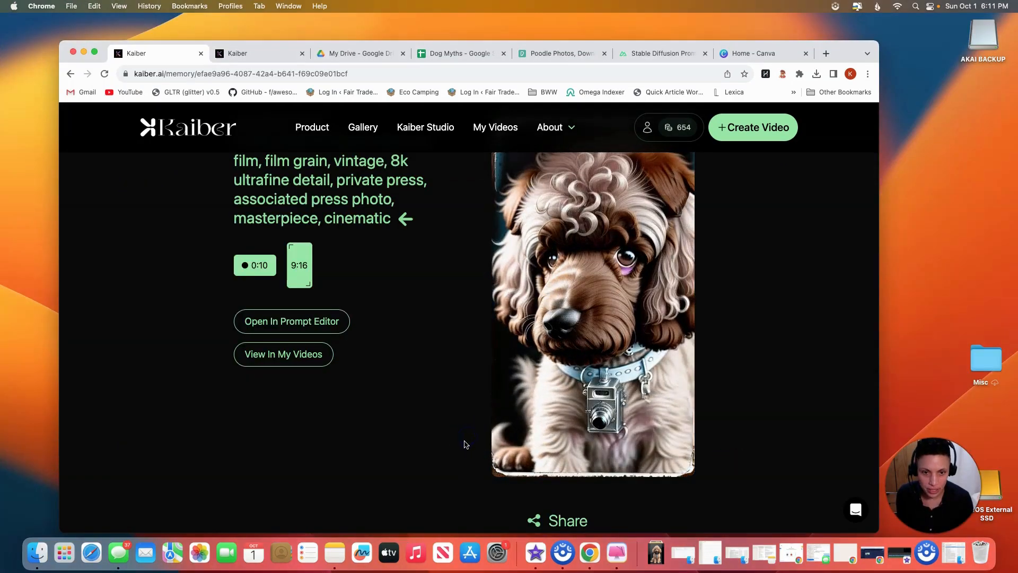
Upscale the finished poodle puppy video from its result page.
scroll(466, 443, "down", 3)
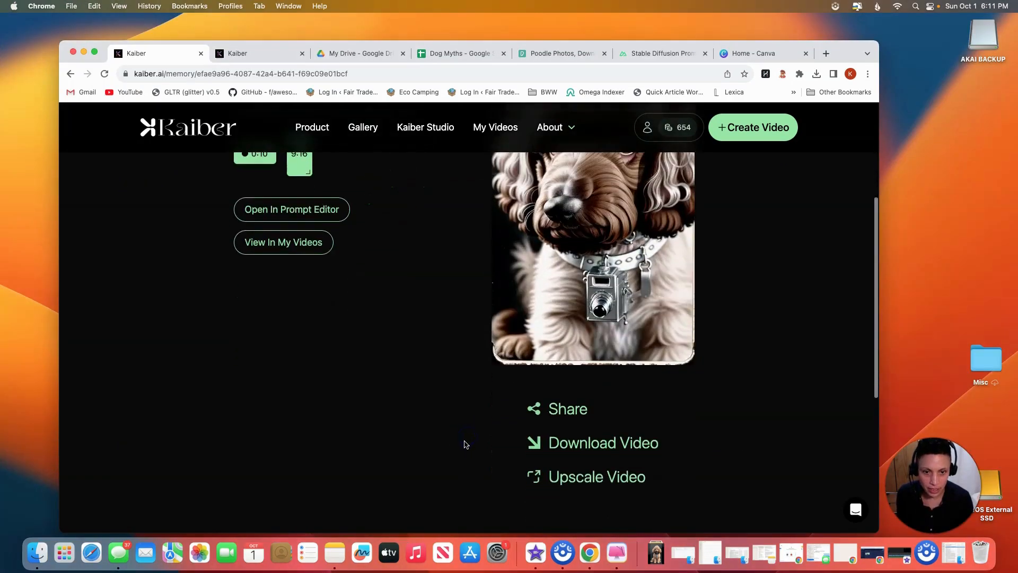
scroll(465, 444, "down", 2)
scroll(791, 380, "up", 1)
left_click(603, 440)
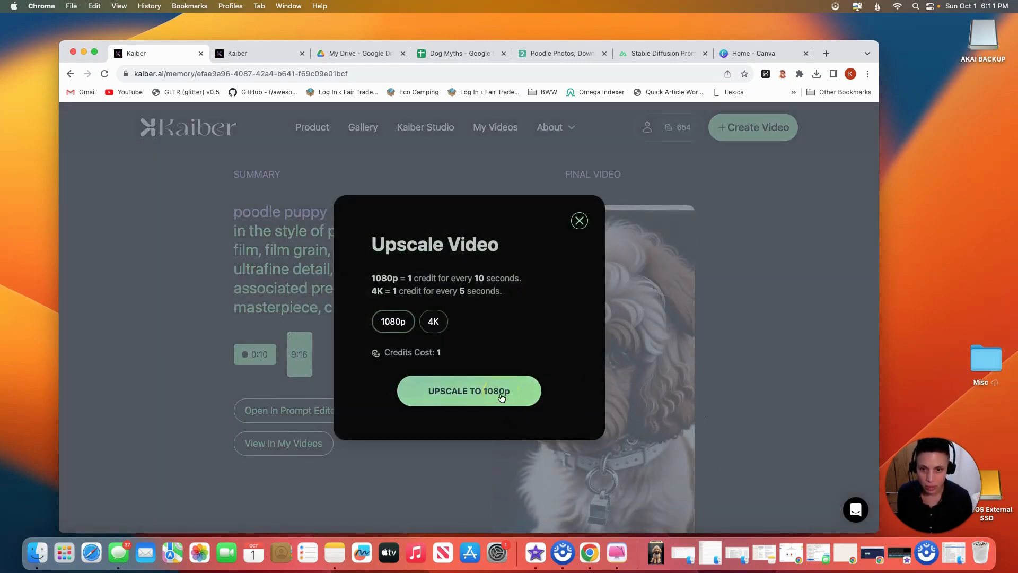
left_click(496, 392)
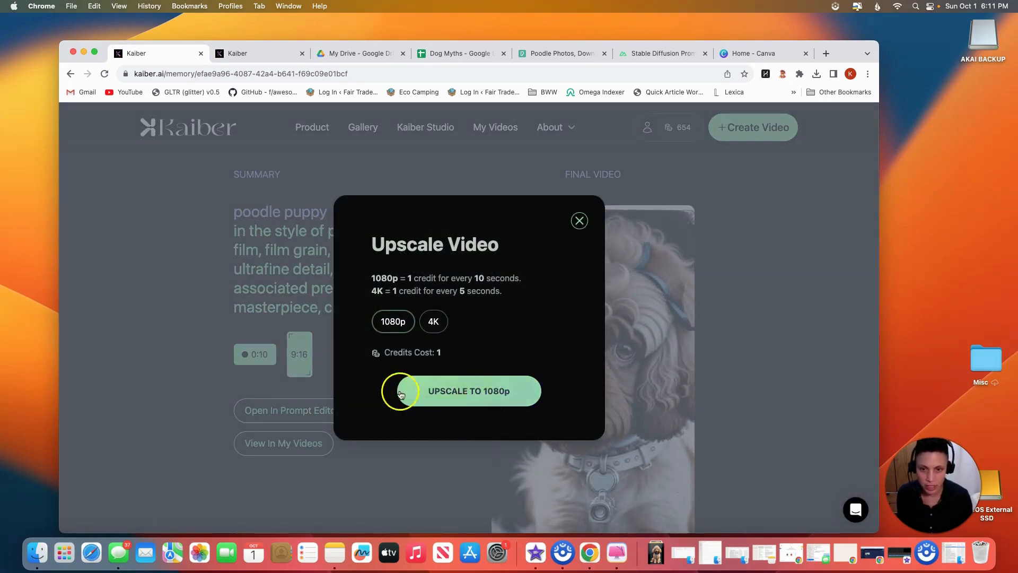
scroll(553, 411, "down", 2)
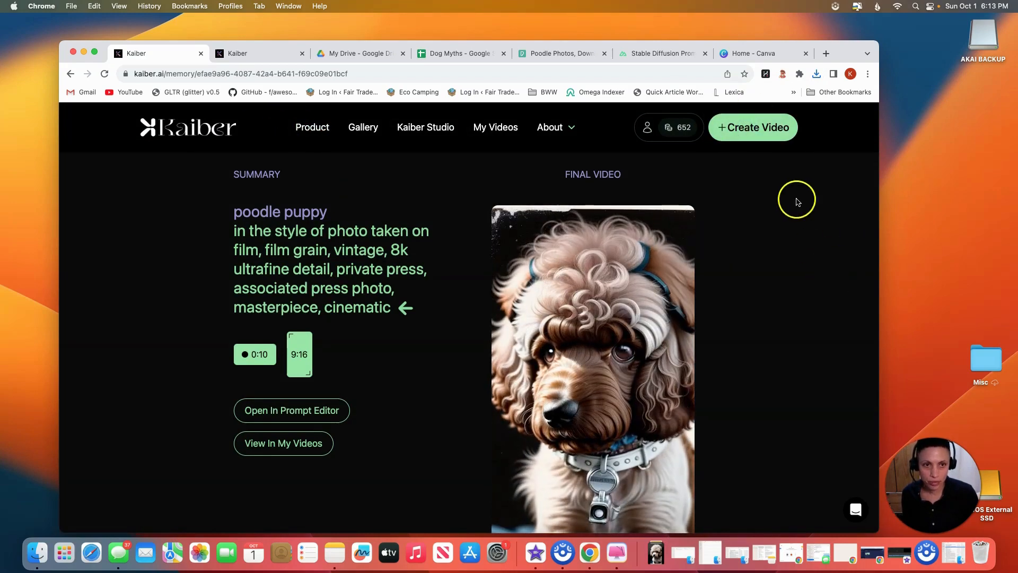
Start another Flipbook video from a written prompt with "Boston Terrier puppy" as the subject.
left_click(758, 132)
scroll(287, 436, "down", 5)
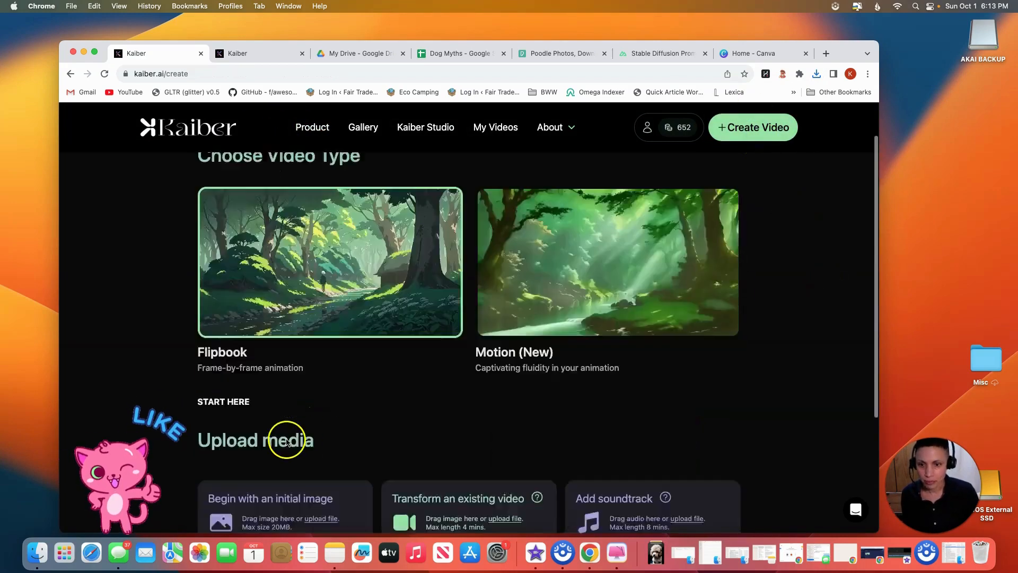
left_click(432, 431)
left_click(245, 274)
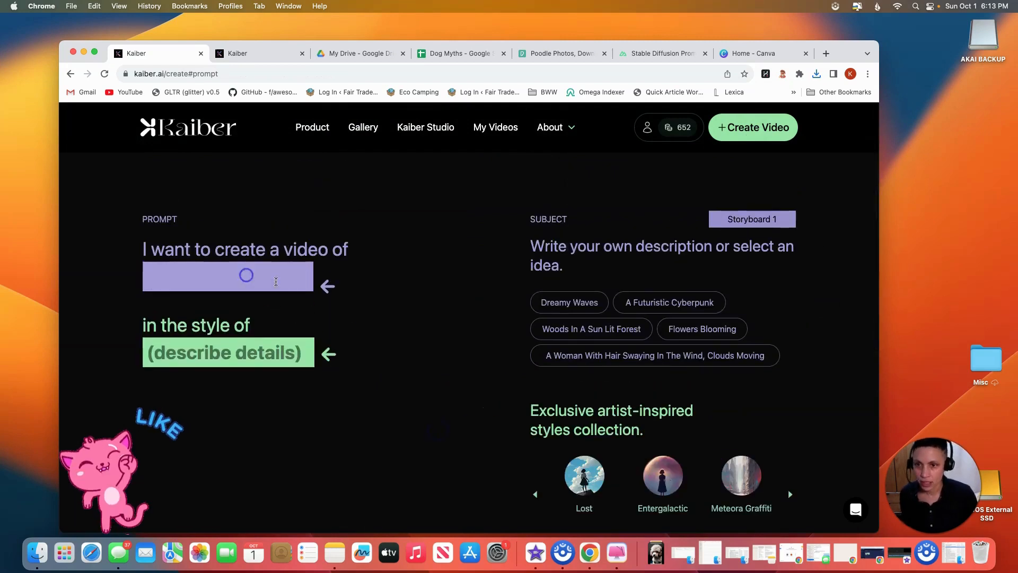
type("Bos")
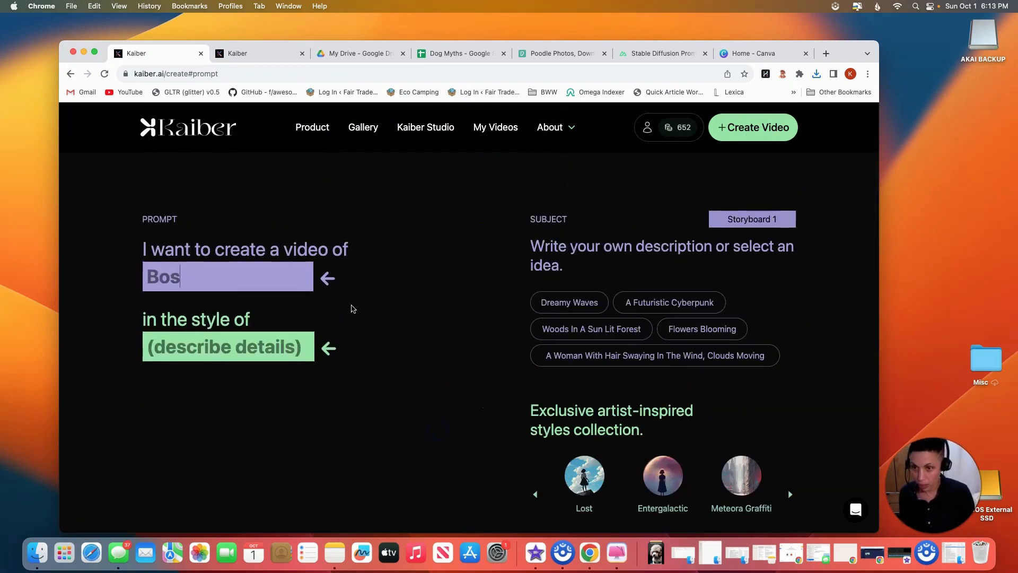
type("ton Terrier p")
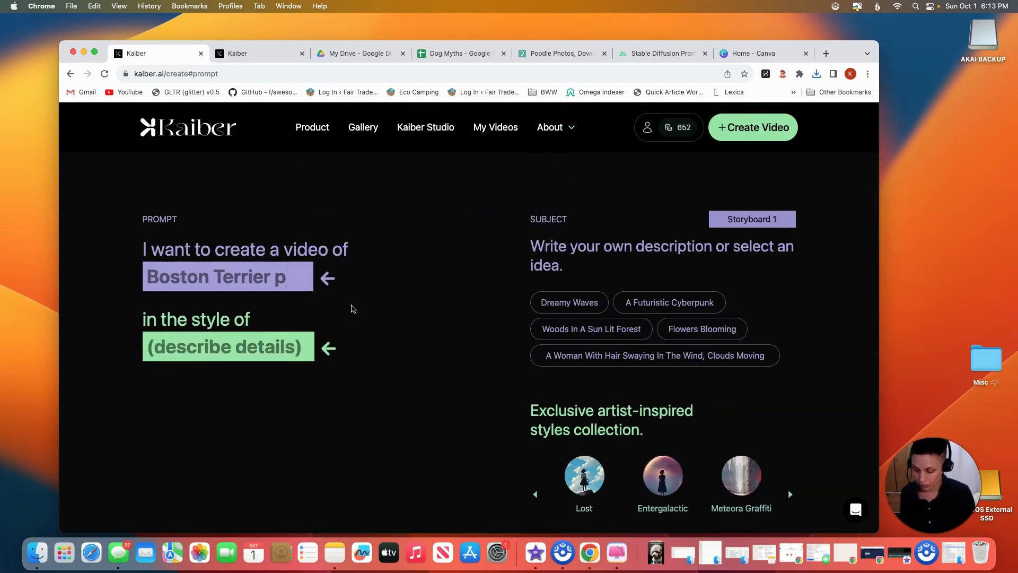
type("uppy")
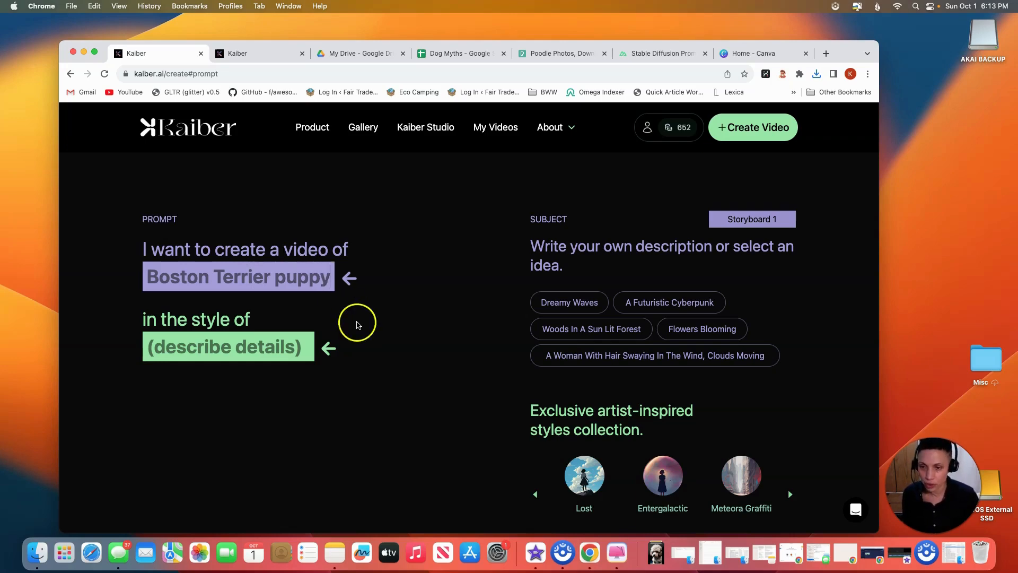
Set the style of the Boston Terrier puppy prompt to Entergalactic from the artist-inspired collection.
left_click(273, 345)
scroll(631, 391, "down", 5)
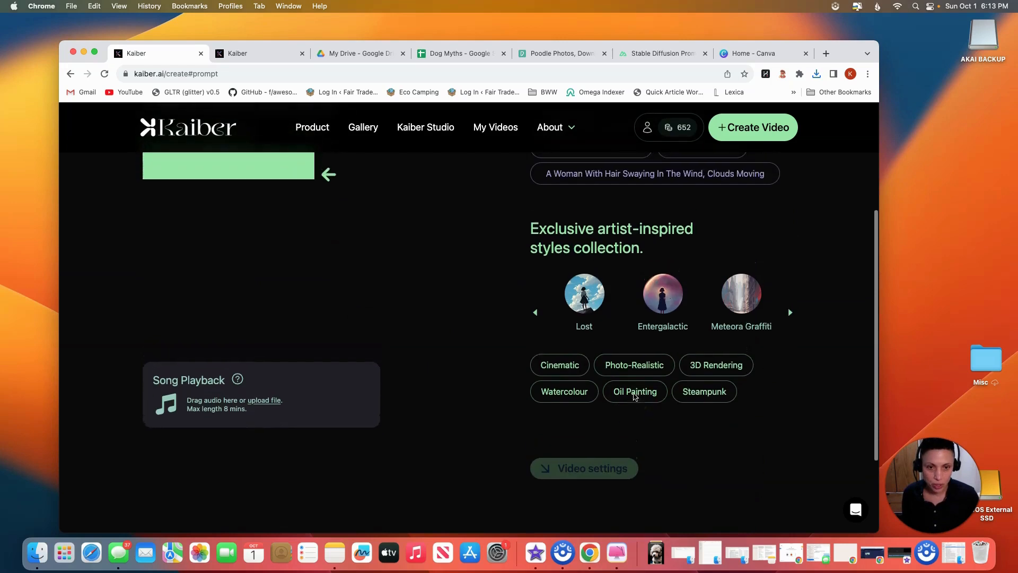
scroll(635, 397, "up", 1)
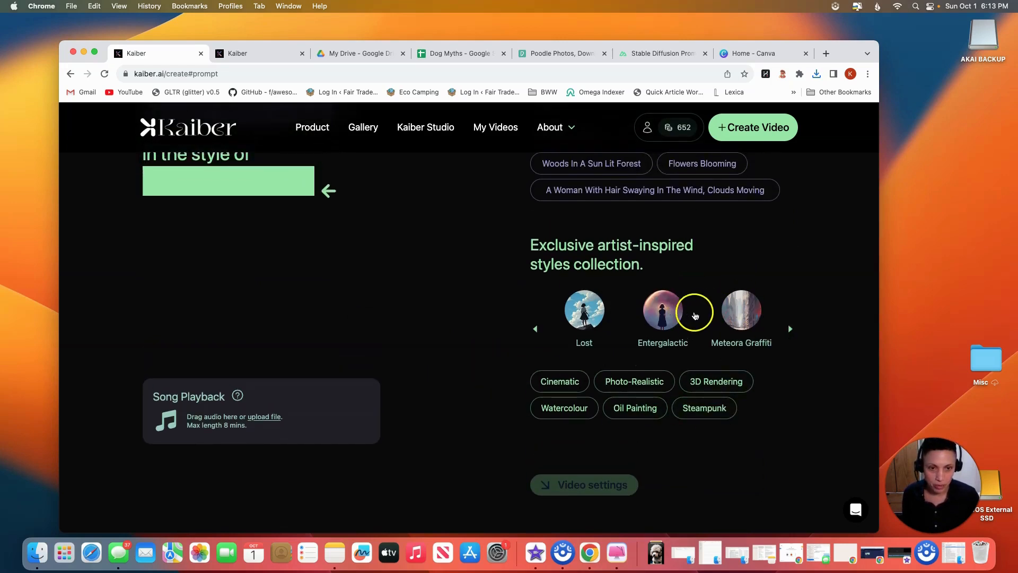
left_click(663, 313)
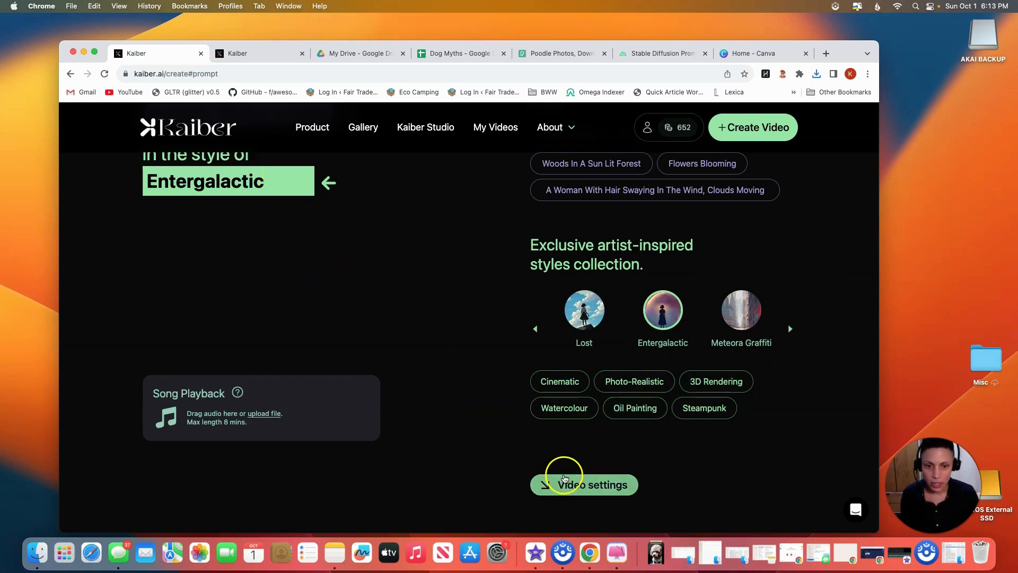
Review the video settings and generate preview frames for a 0:10 video in 9:16 with no camera movement.
left_click(563, 484)
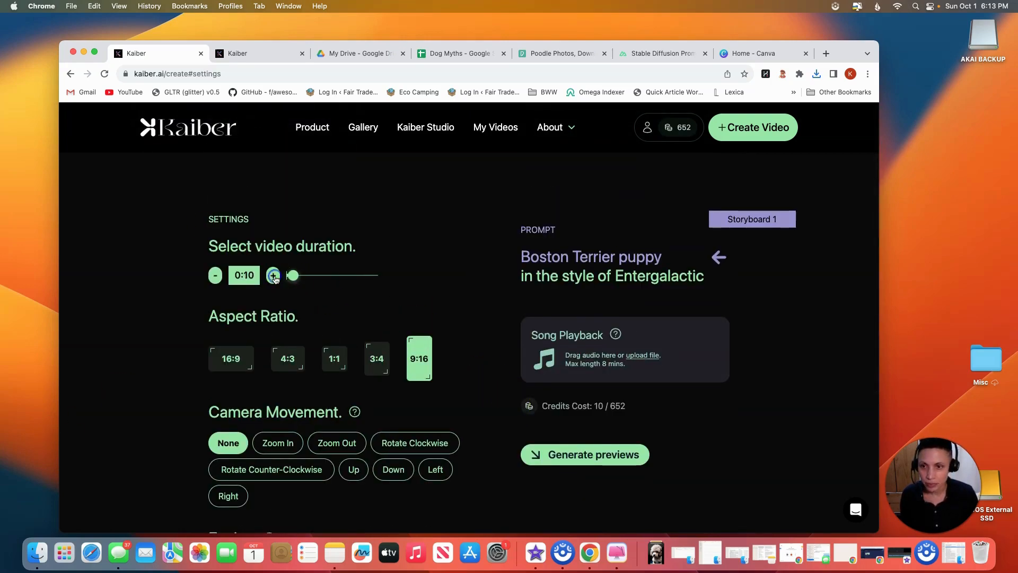
scroll(308, 406, "down", 5)
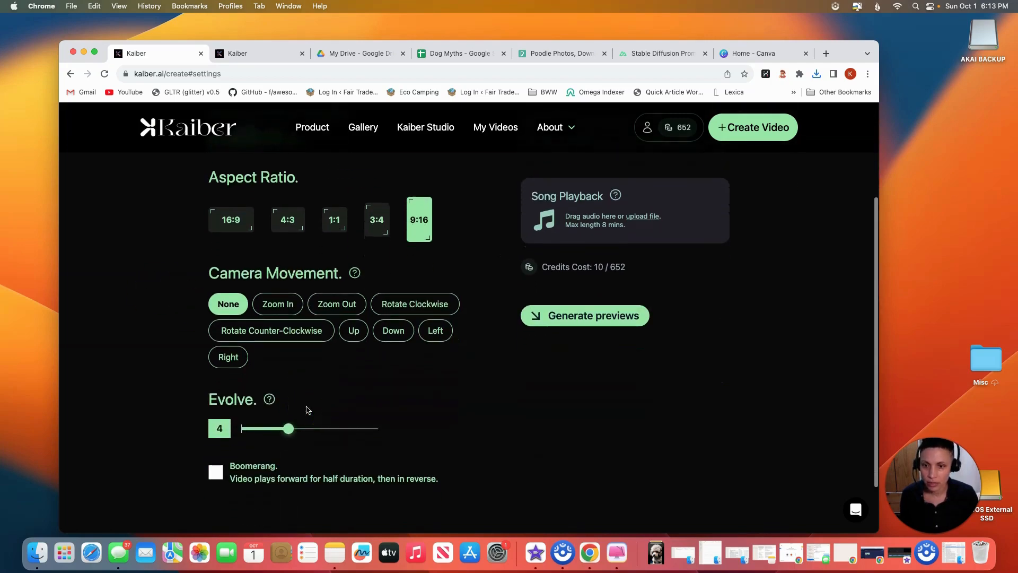
scroll(369, 404, "up", 3)
left_click(586, 400)
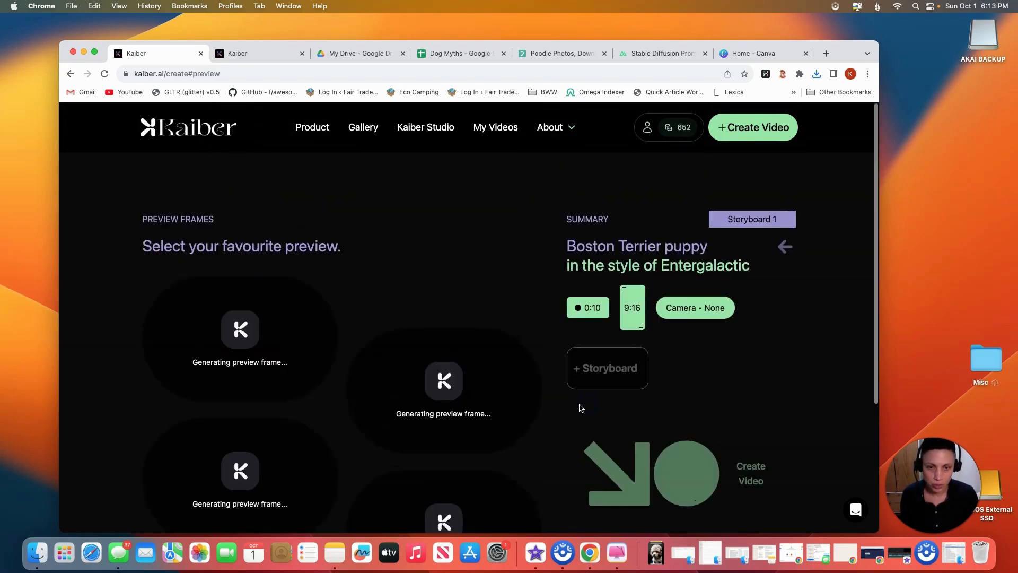
Compare the Boston Terrier preview frames and create the video from the puppy with the red scarf.
left_click(460, 361)
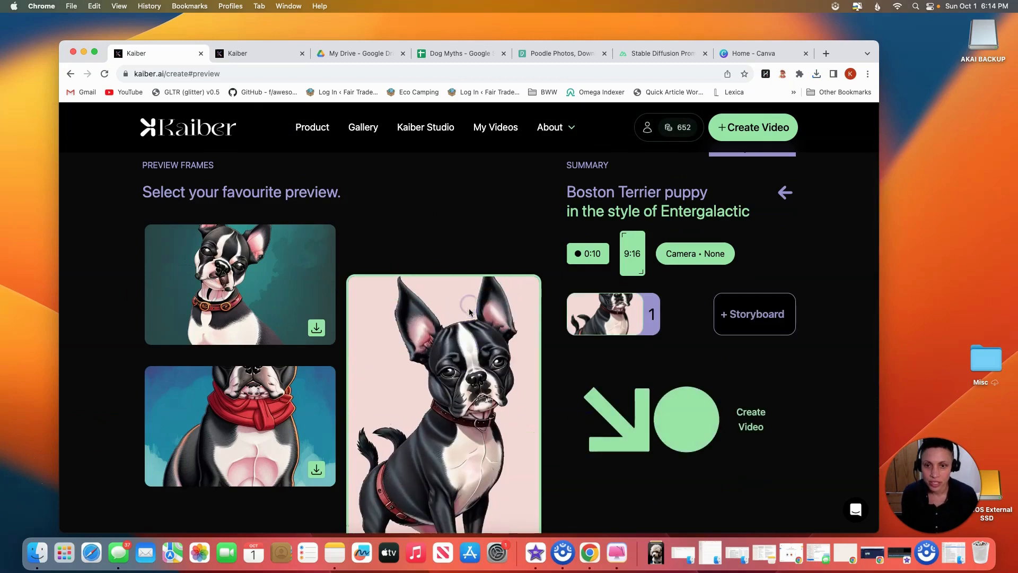
scroll(460, 361, "down", 3)
left_click(383, 436)
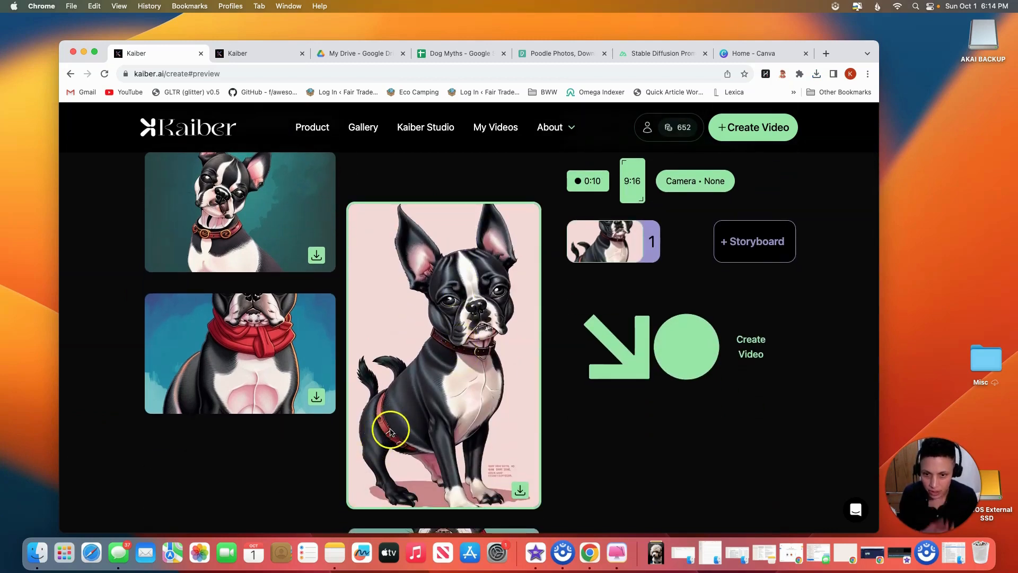
left_click(255, 380)
scroll(223, 171, "down", 3)
scroll(223, 171, "up", 2)
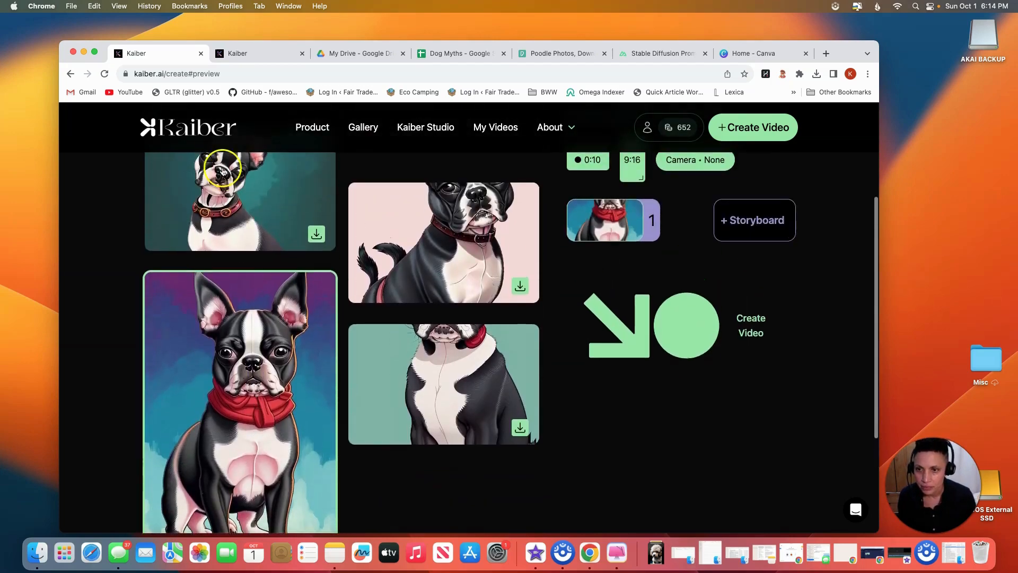
left_click(224, 171)
left_click(447, 361)
scroll(318, 339, "down", 3)
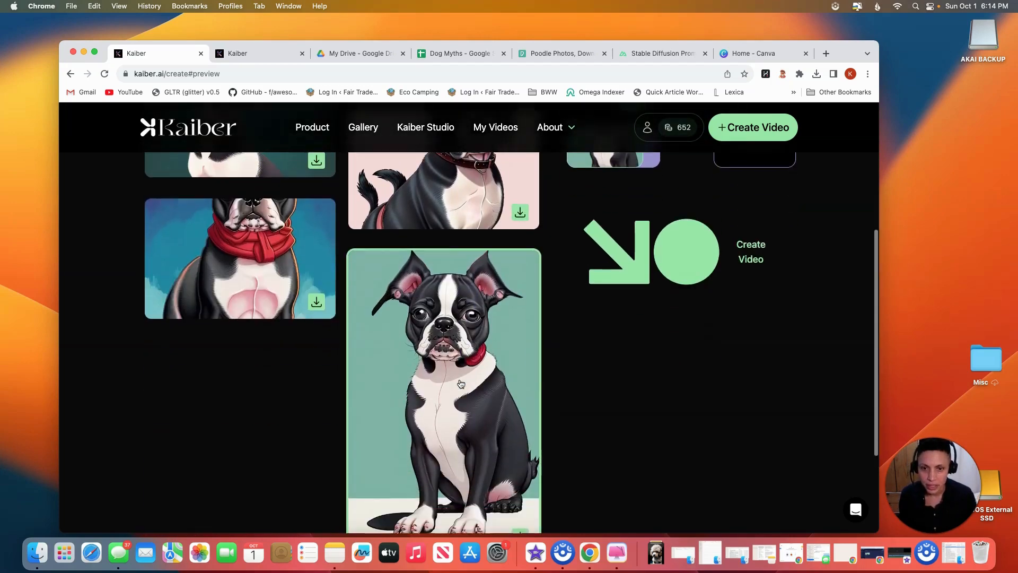
left_click(220, 323)
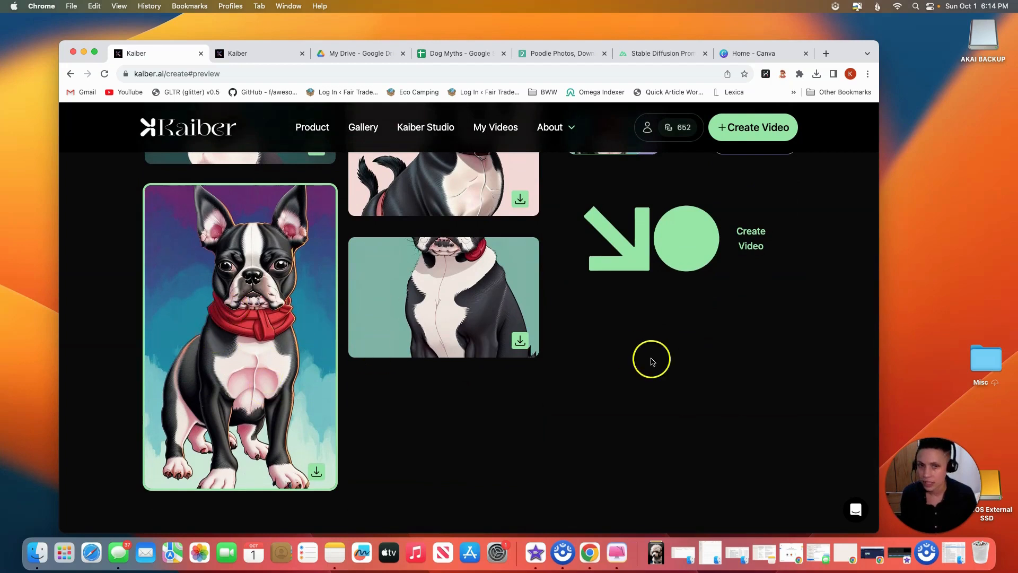
left_click(676, 269)
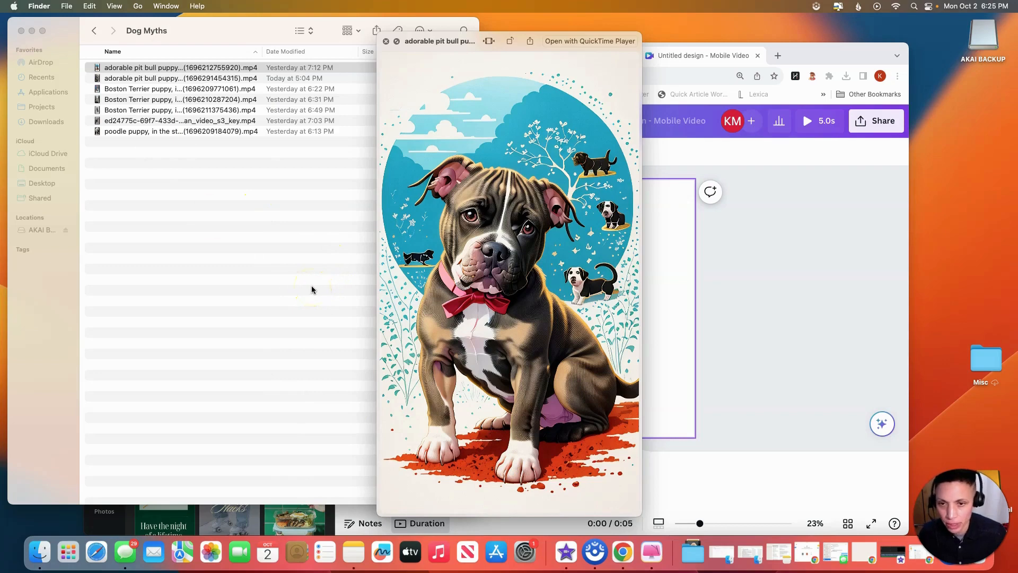
Preview each downloaded puppy video in the Dog Myths folder, from the first pit bull clip to the poodle.
left_click(66, 27)
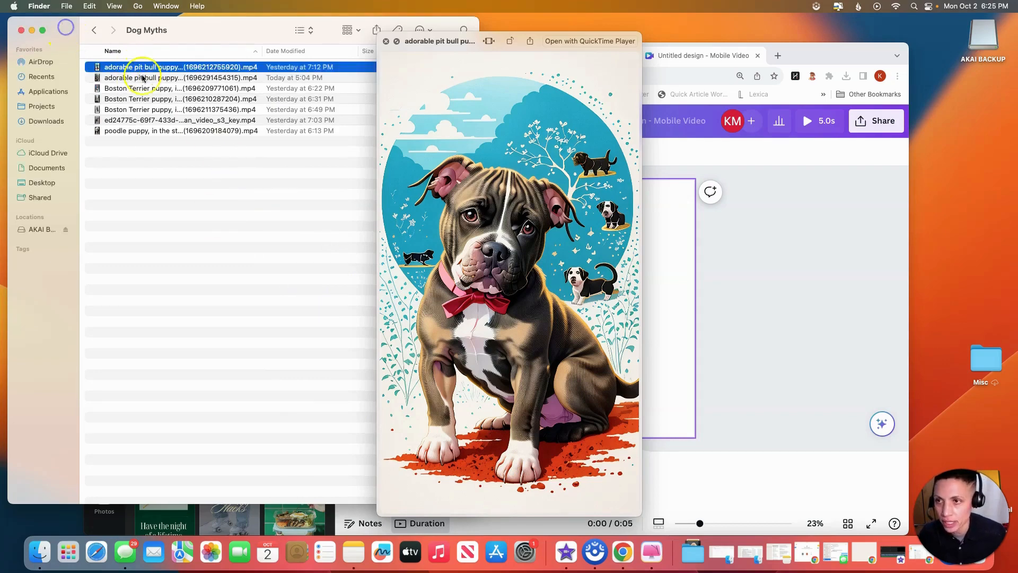
key("Down")
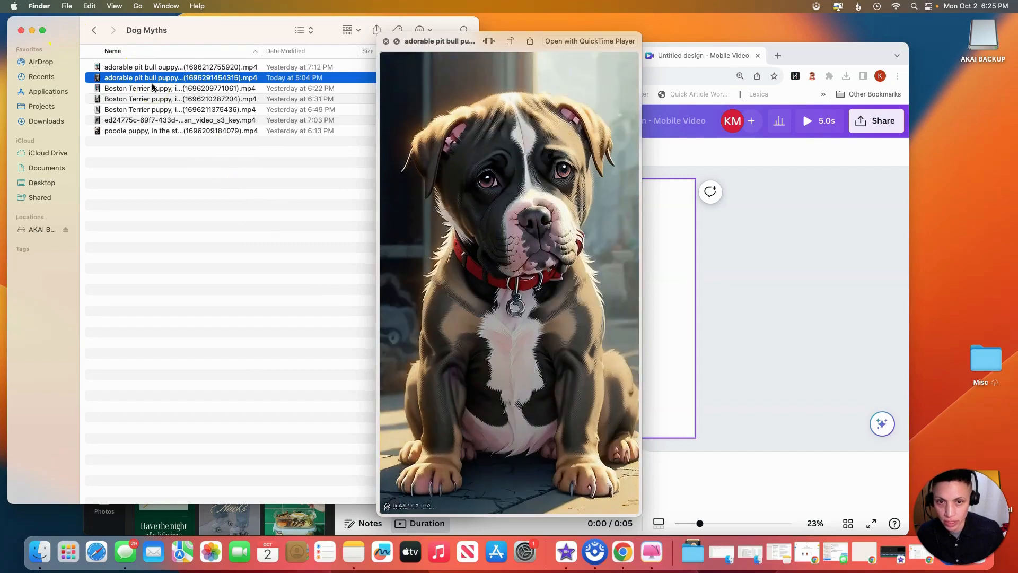
key("Down")
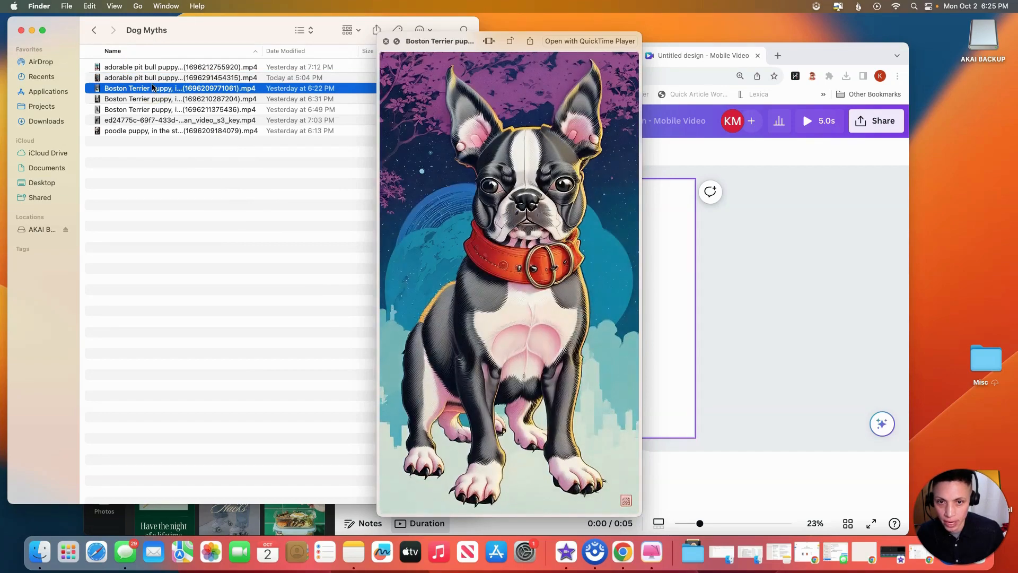
key("Down")
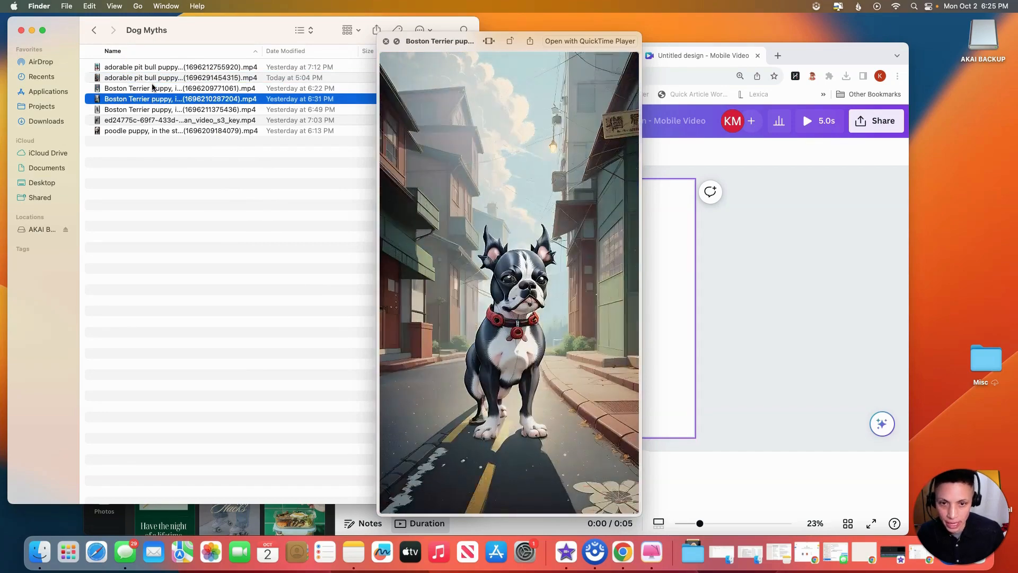
key("Down")
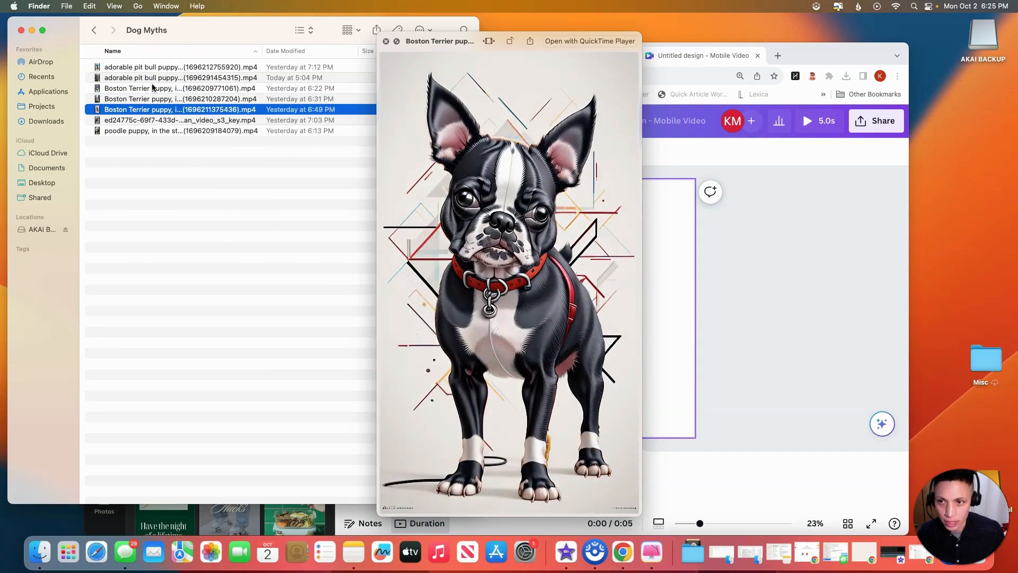
key("Down")
key("Down")
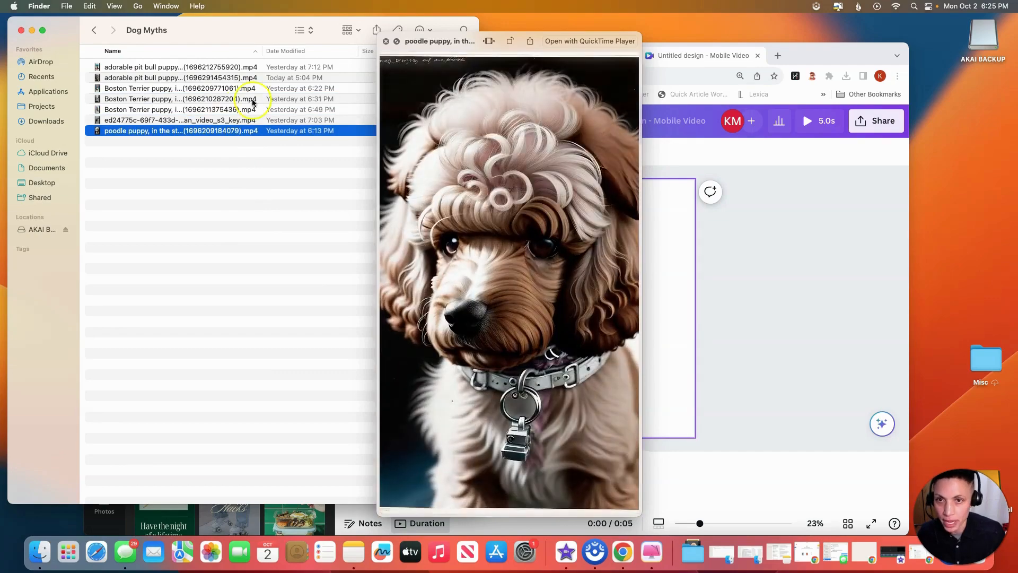
left_click(385, 41)
Switch to the untitled Mobile Video design in Canva and open the Retail Instagram Reel in Light Green White Black Pixel Play Style template.
left_click(684, 57)
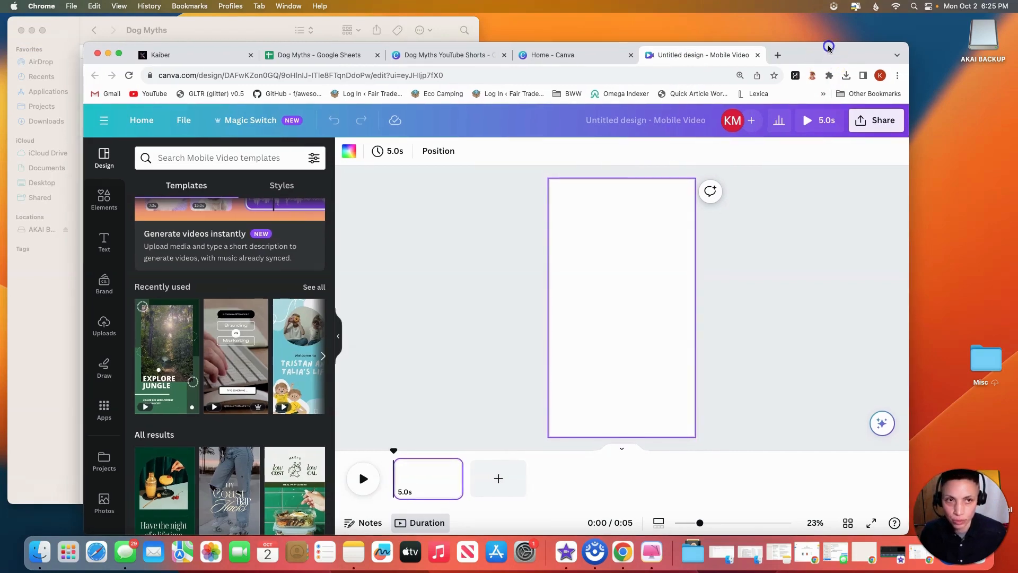
left_click_drag(828, 63, 823, 41)
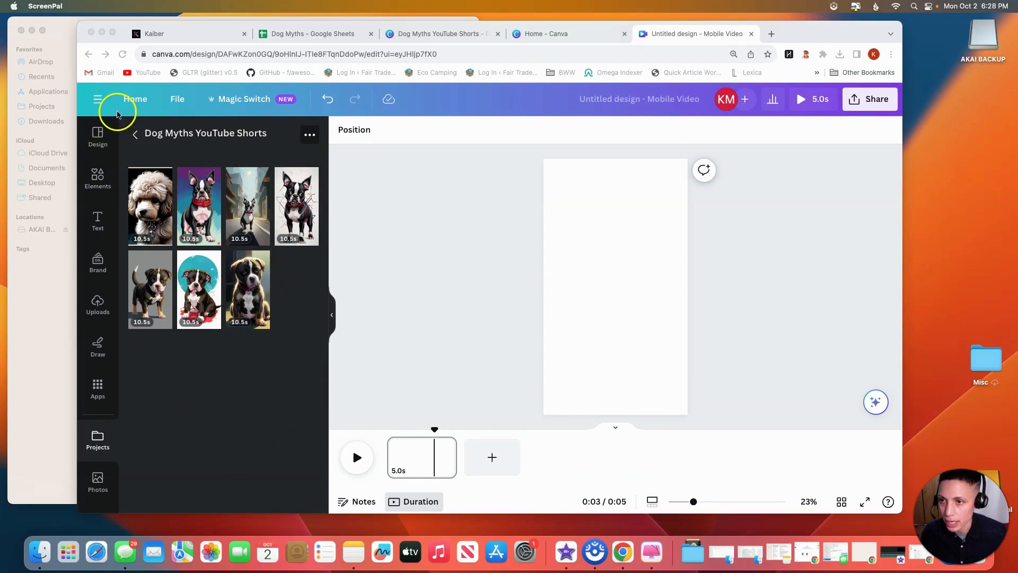
left_click(96, 133)
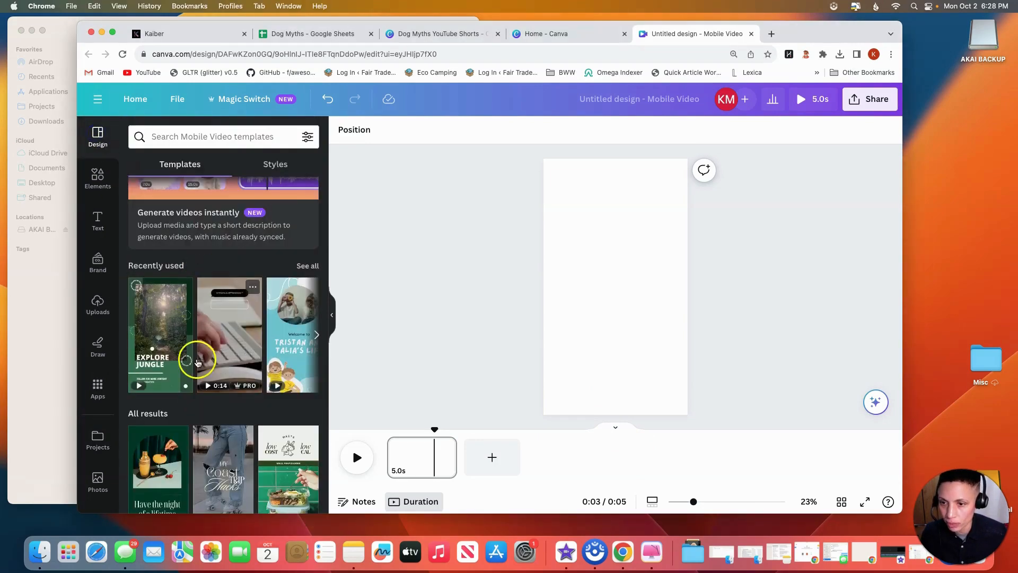
scroll(202, 444, "down", 5)
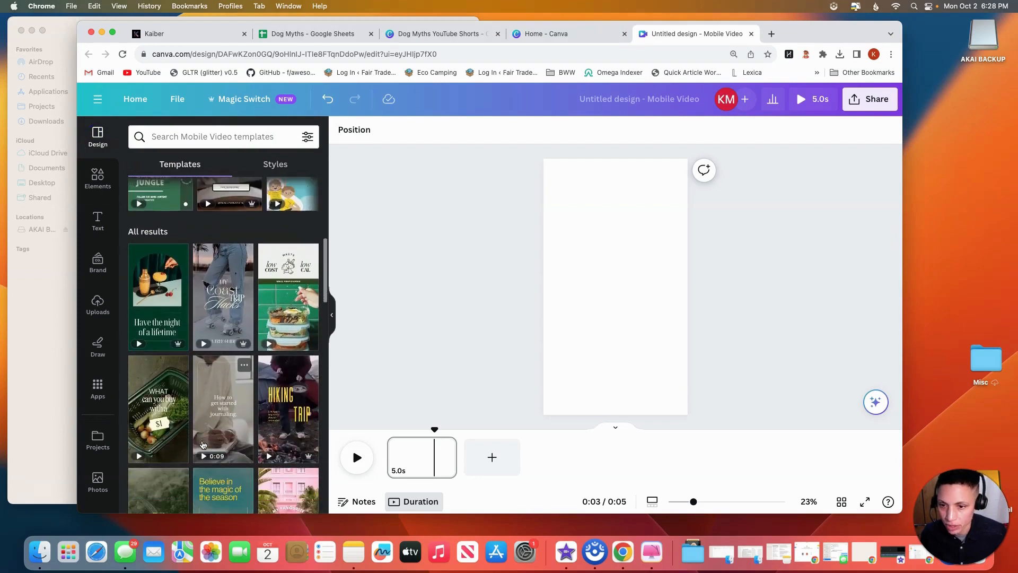
scroll(202, 444, "down", 4)
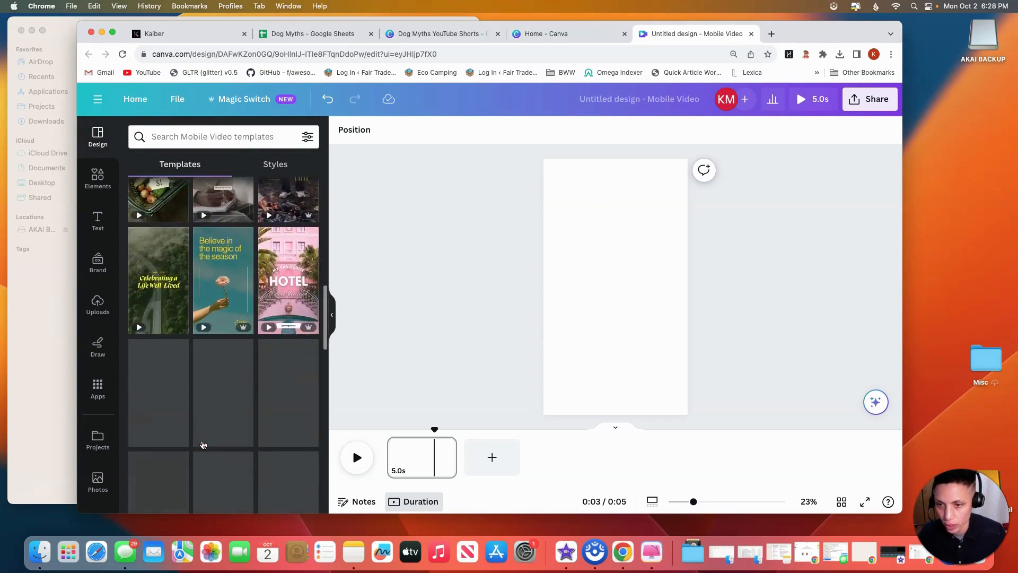
scroll(202, 444, "down", 5)
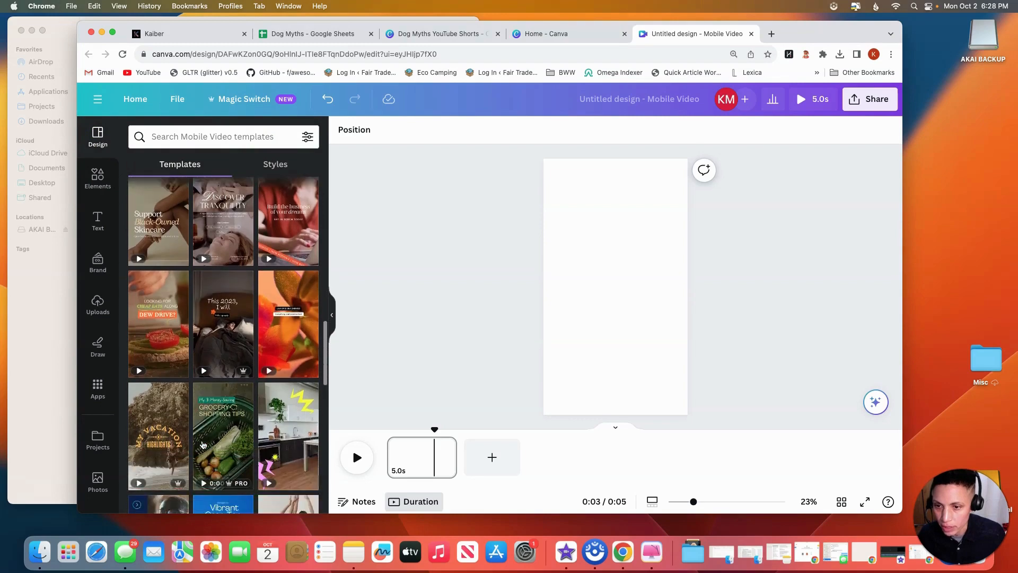
scroll(202, 444, "down", 3)
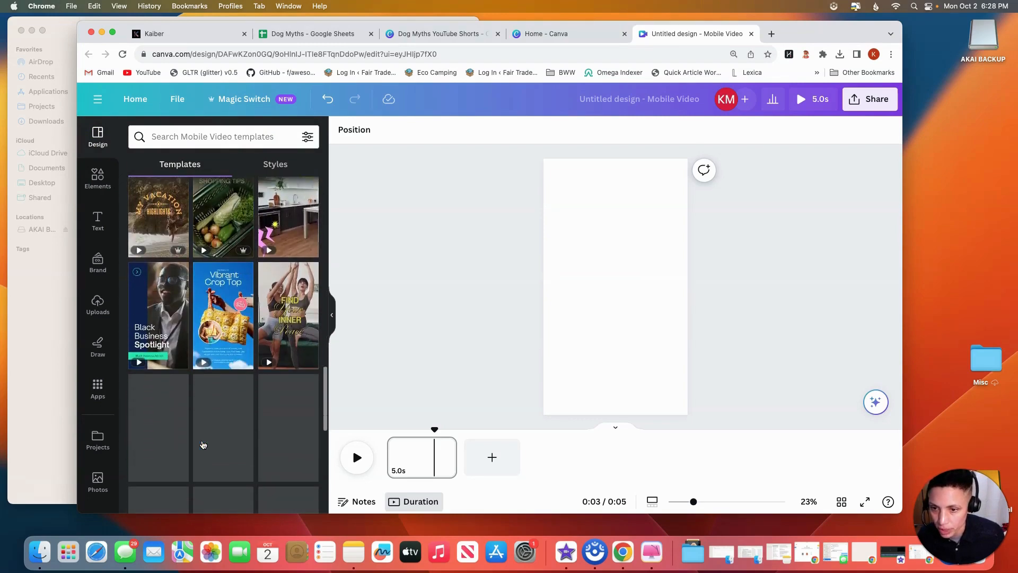
scroll(202, 445, "down", 1)
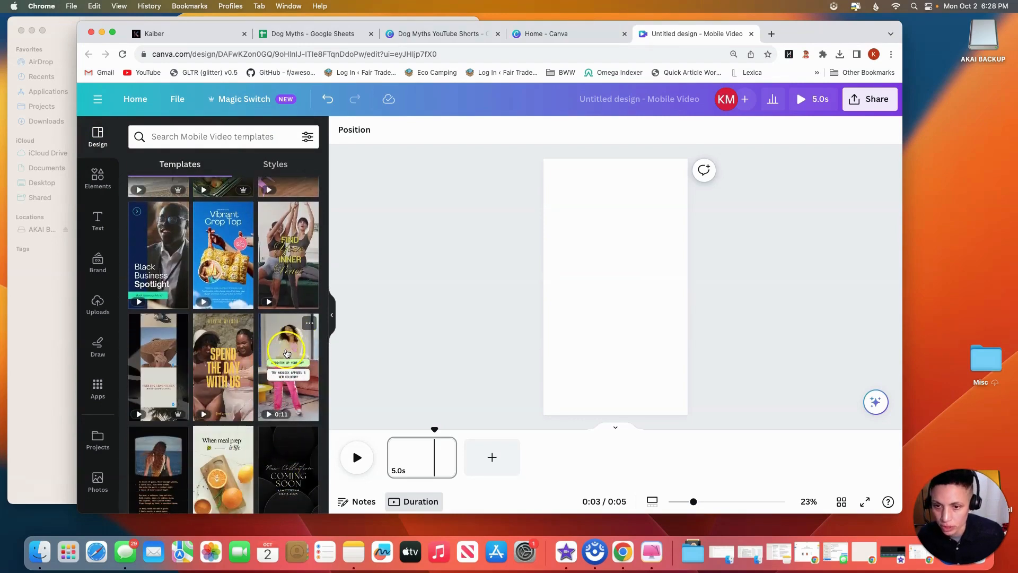
left_click(287, 353)
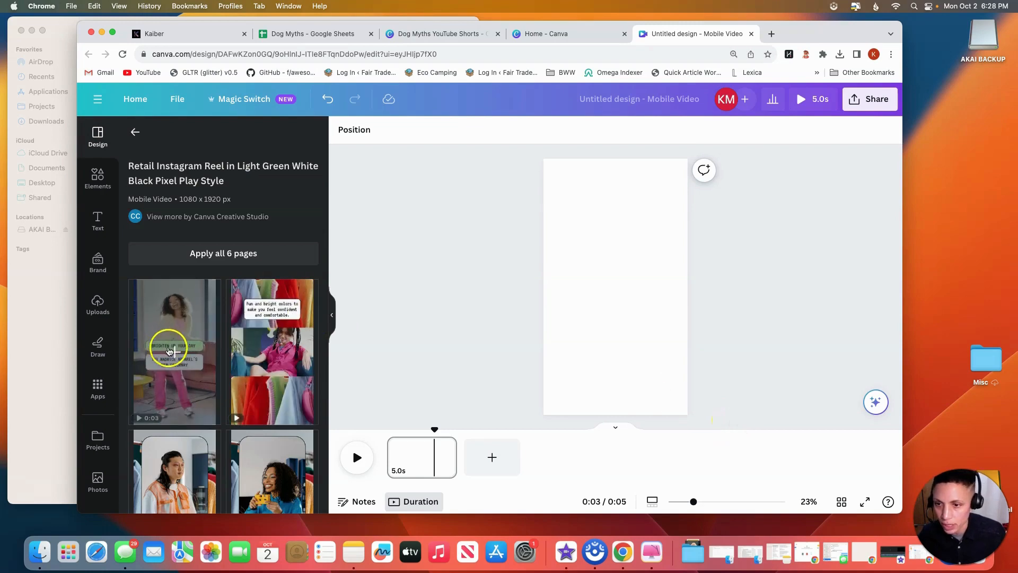
Look through the template's pages and apply its first page, "Brighten up your day", to the blank design.
scroll(198, 430, "down", 4)
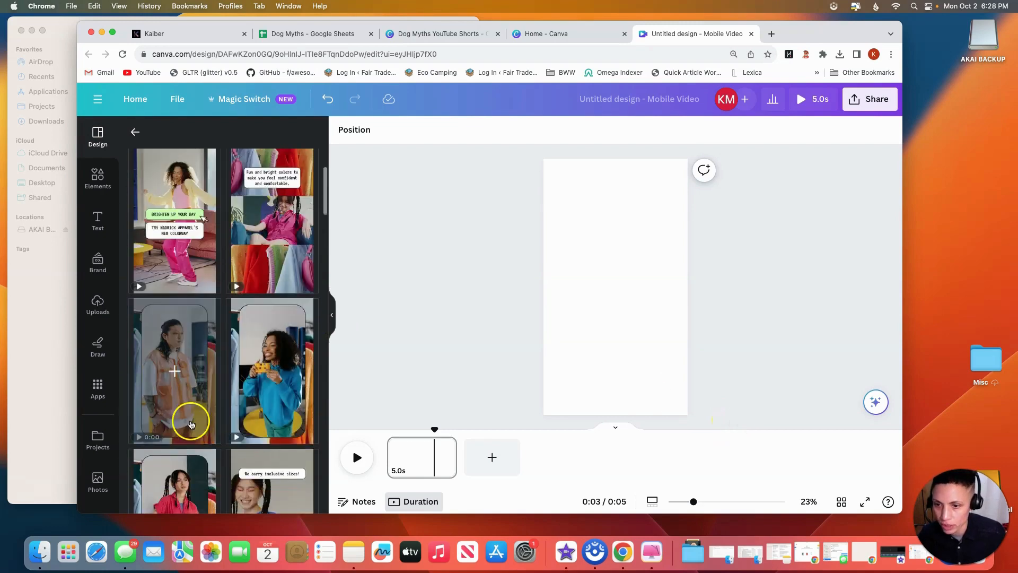
scroll(191, 424, "up", 4)
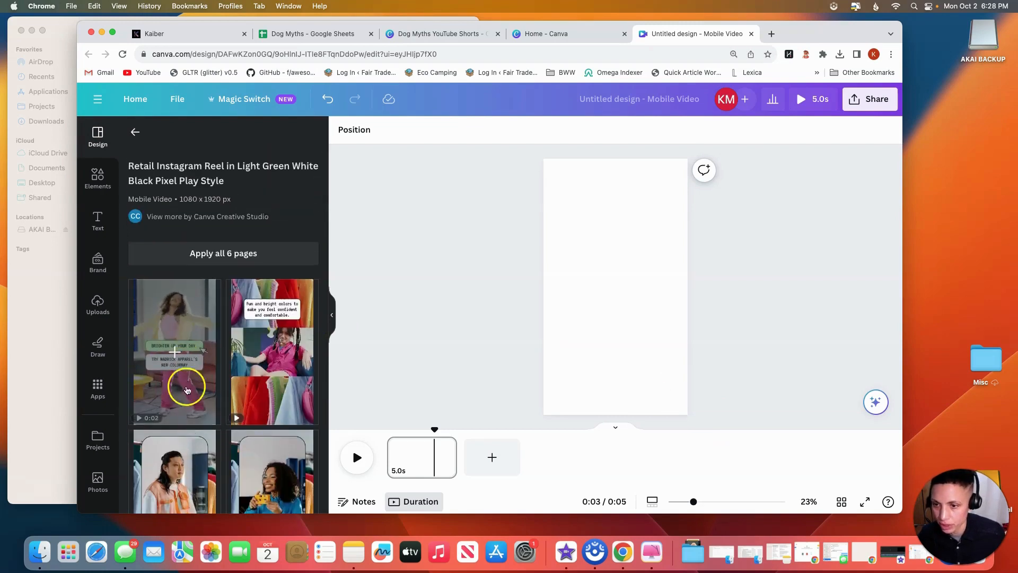
scroll(181, 419, "down", 4)
scroll(177, 403, "up", 4)
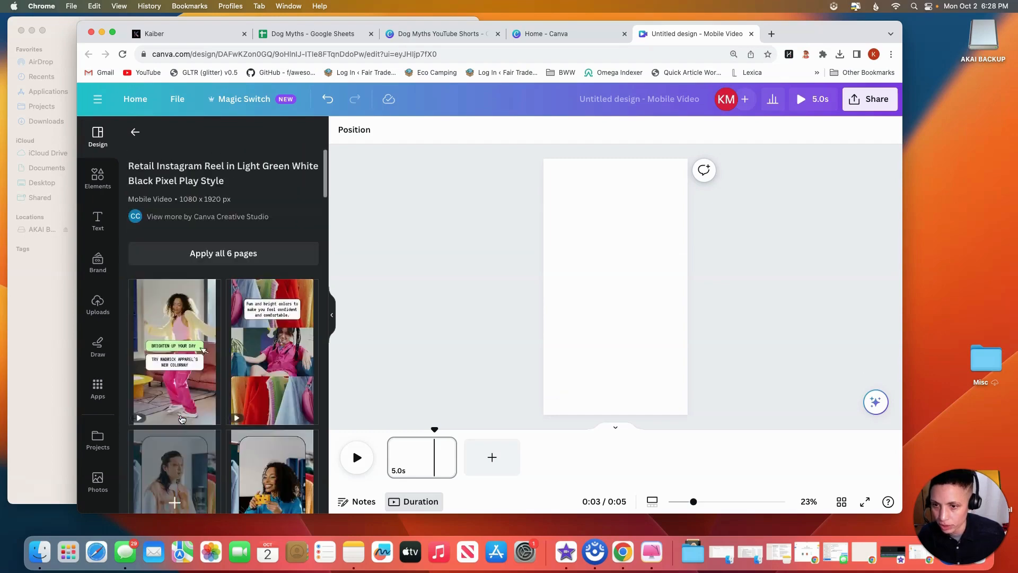
left_click(170, 352)
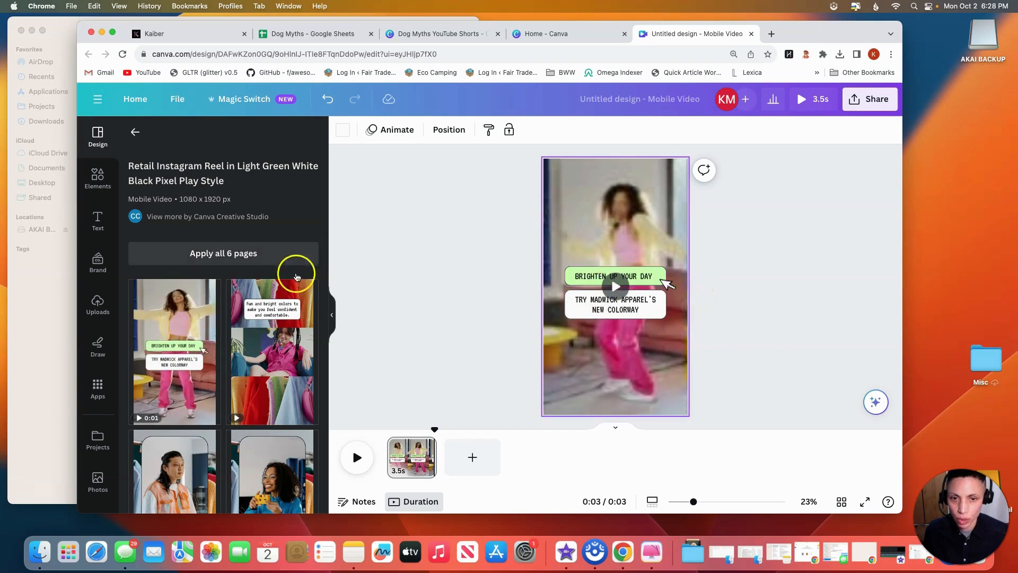
Set the poodle video from the Dog Myths YouTube Shorts project folder as the page background and delete the dancing woman clip.
left_click(97, 448)
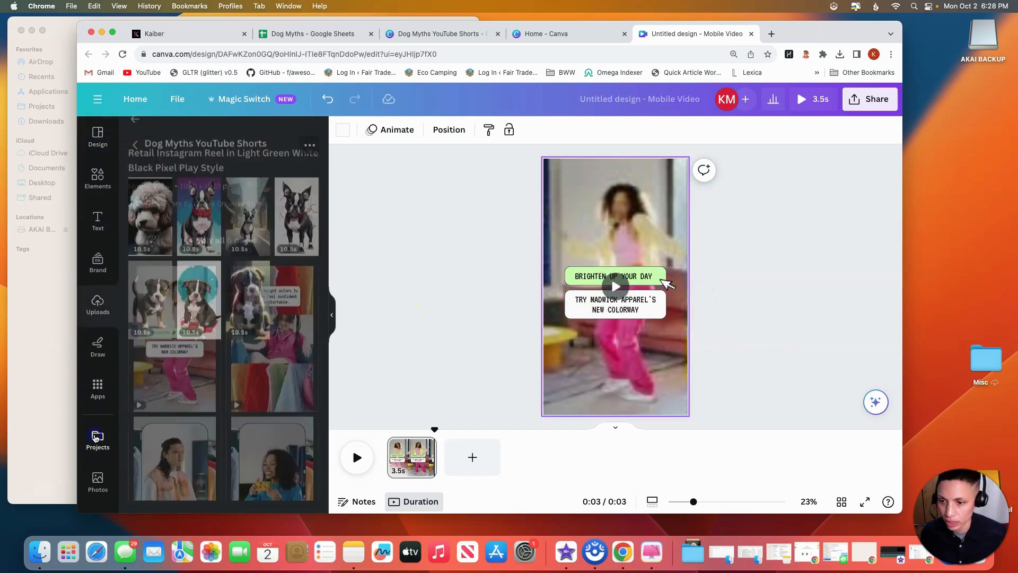
left_click(147, 212)
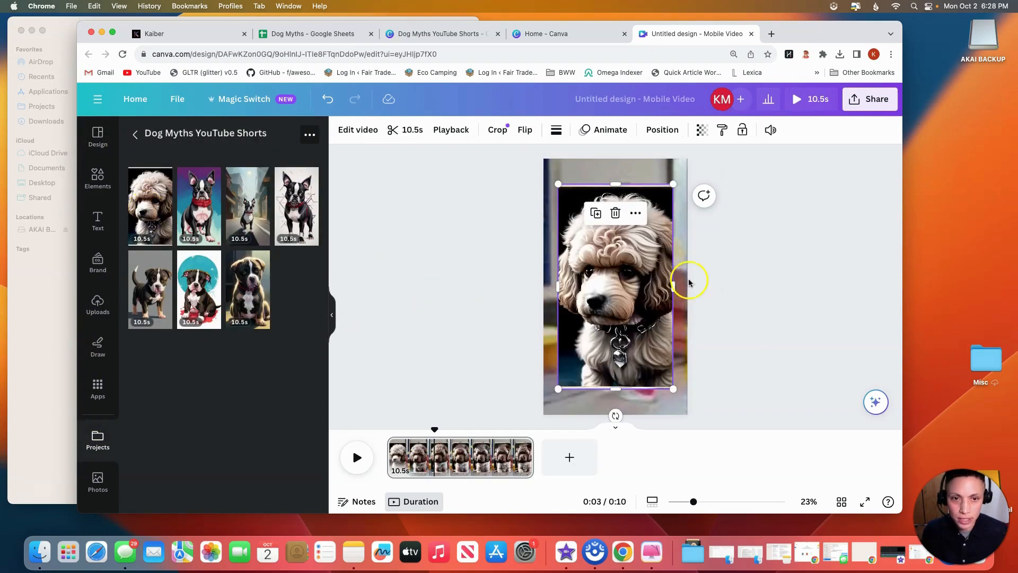
right_click(644, 245)
left_click(687, 471)
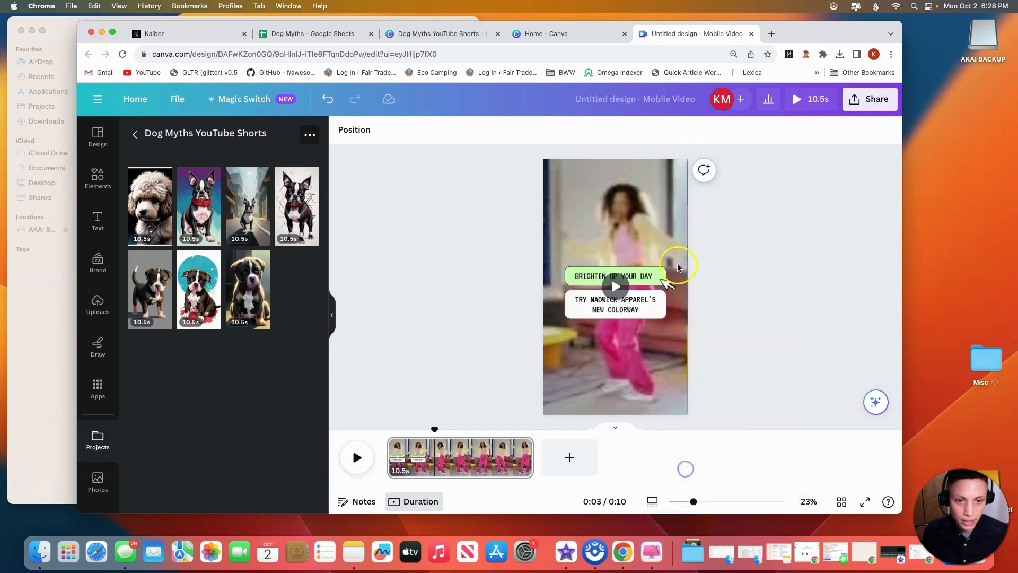
key("Delete")
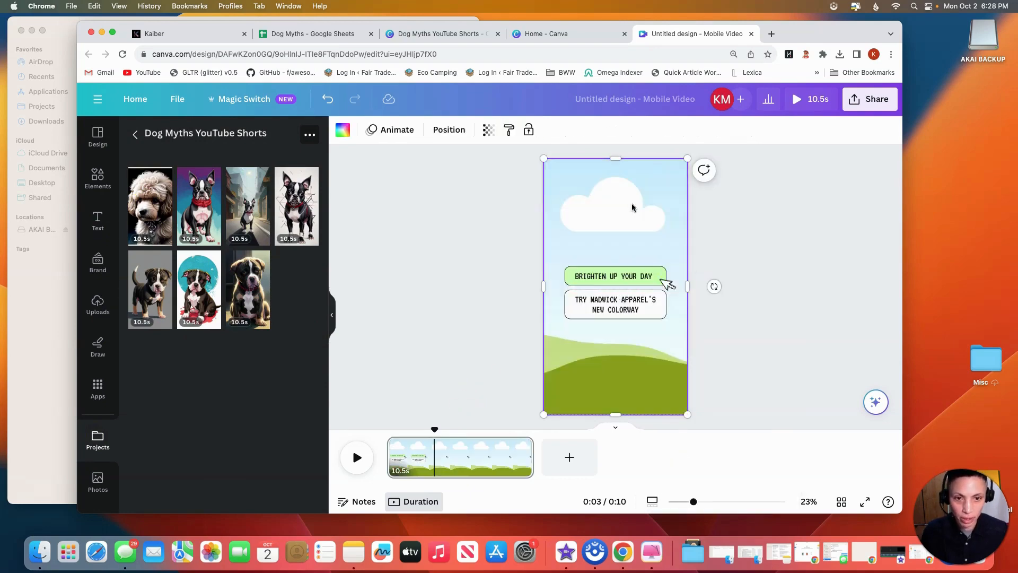
Set the poodle video as the page background again and delete the empty sky placeholder frame covering it.
left_click(140, 196)
right_click(659, 205)
left_click(684, 470)
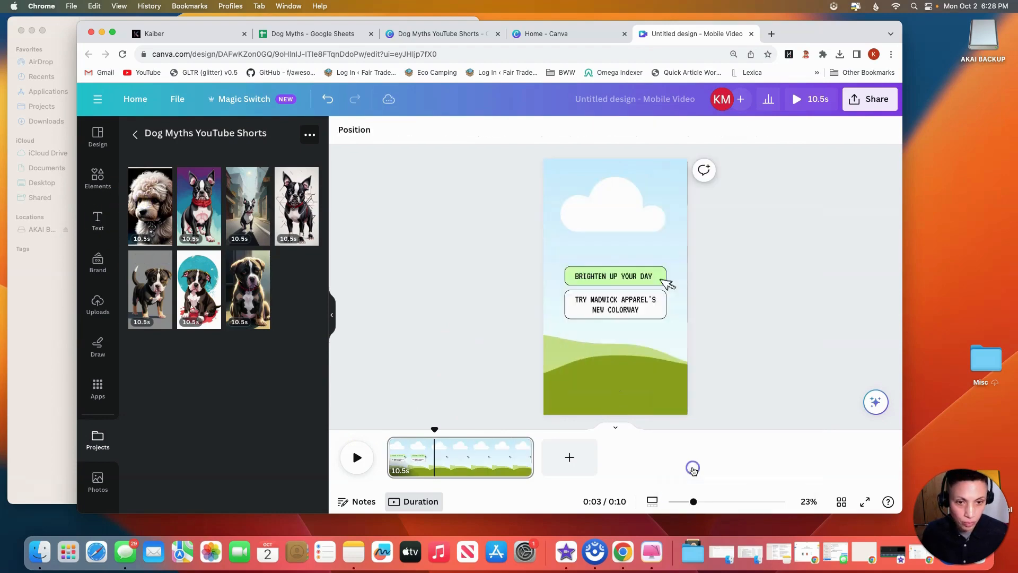
left_click(641, 202)
key("Delete")
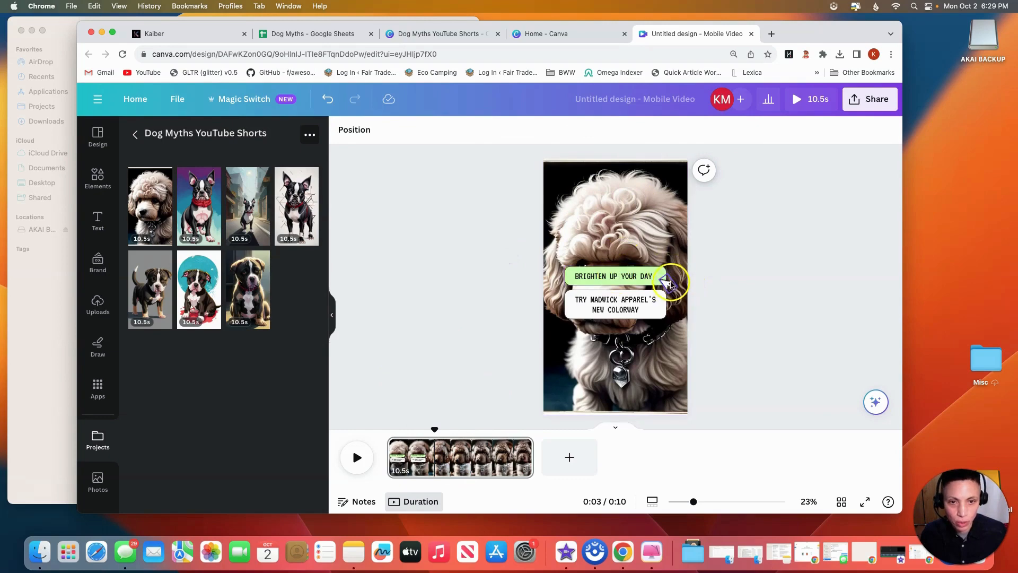
Preview the page with the poodle background and delete the arrow cursor graphic beside the caption boxes.
left_click(811, 99)
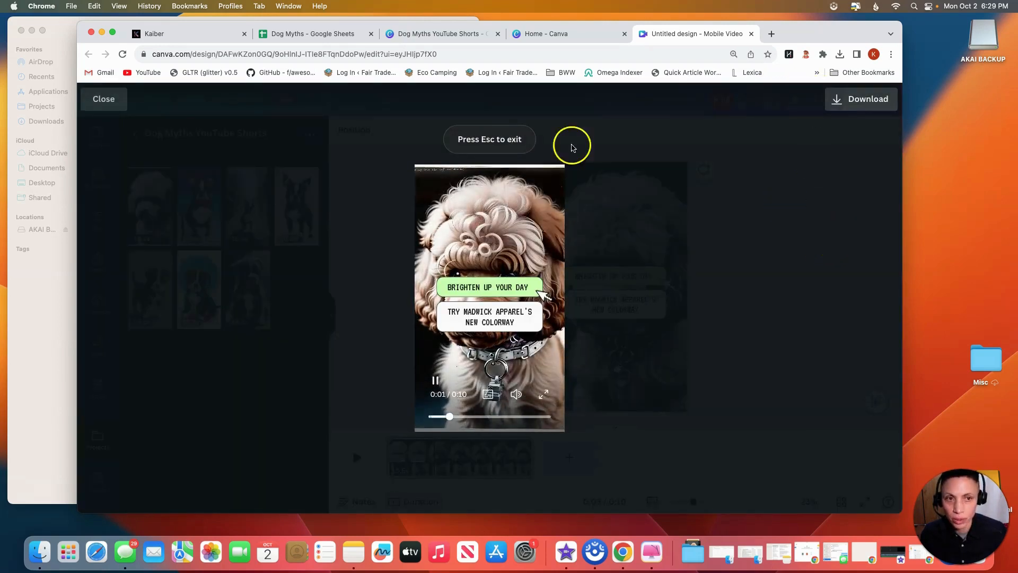
left_click(104, 101)
left_click(583, 283)
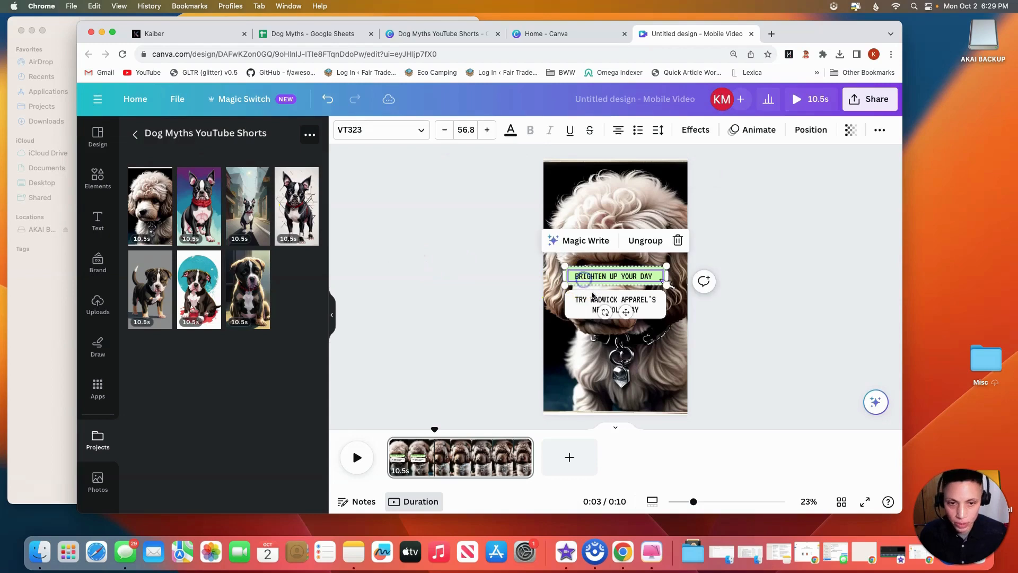
left_click(673, 285)
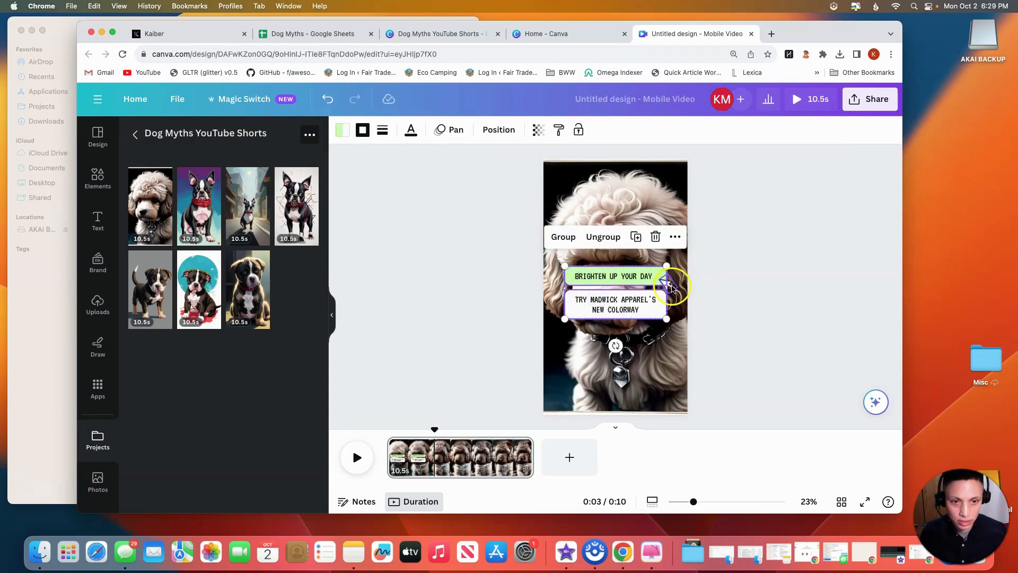
left_click(671, 285)
key("Delete")
left_click(650, 277)
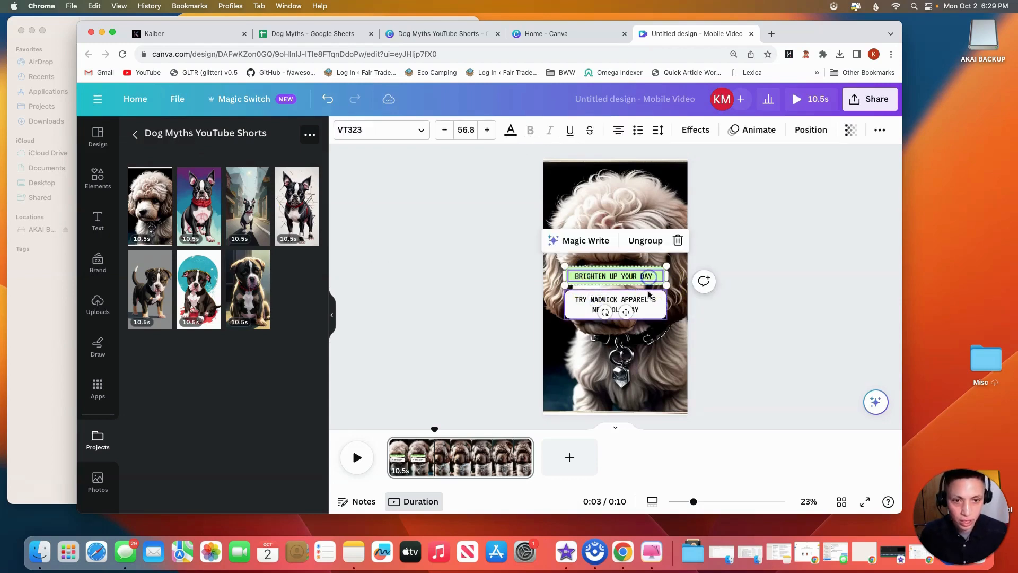
left_click(649, 301)
left_click(743, 282)
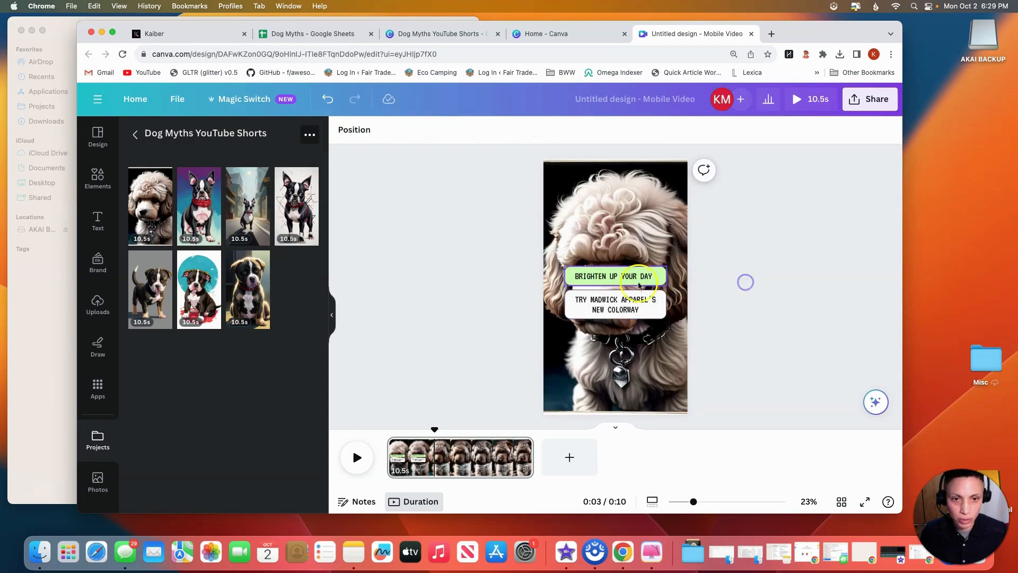
double_click(643, 277)
left_click(705, 276)
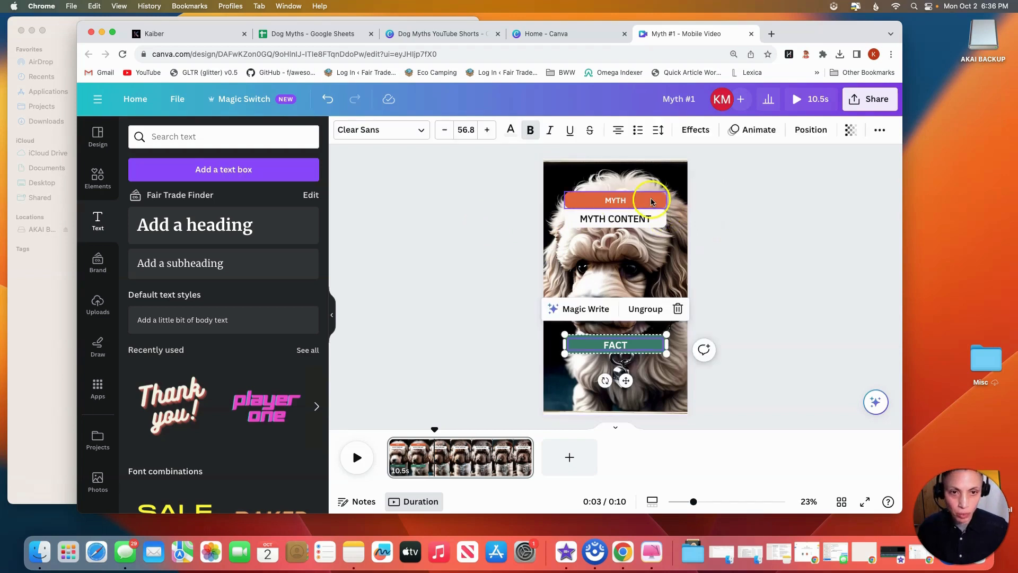
Inspect the MYTH, MYTH CONTENT and FACT boxes and preview when each one appears in the video.
left_click(652, 201)
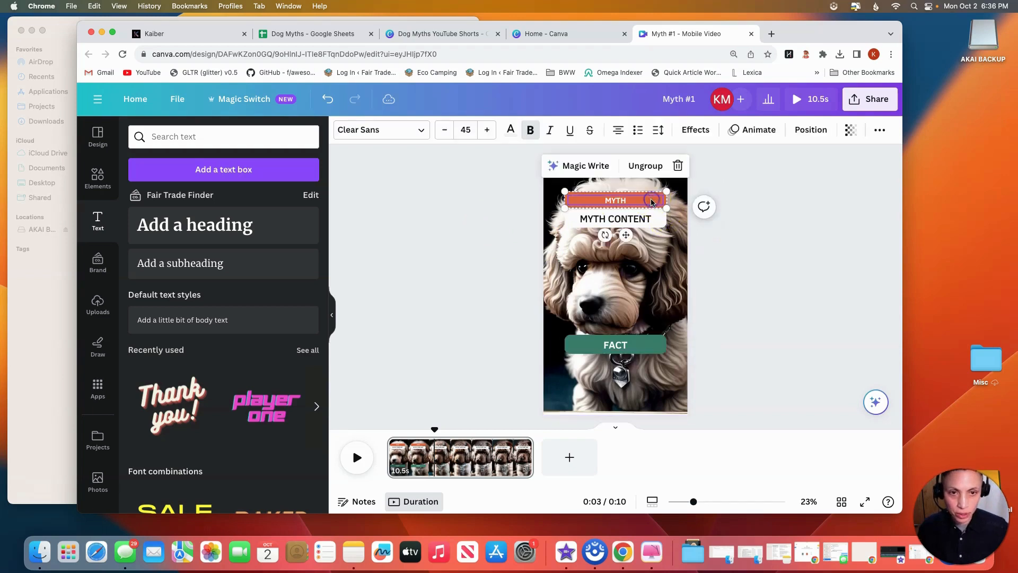
left_click(652, 219)
left_click(632, 343)
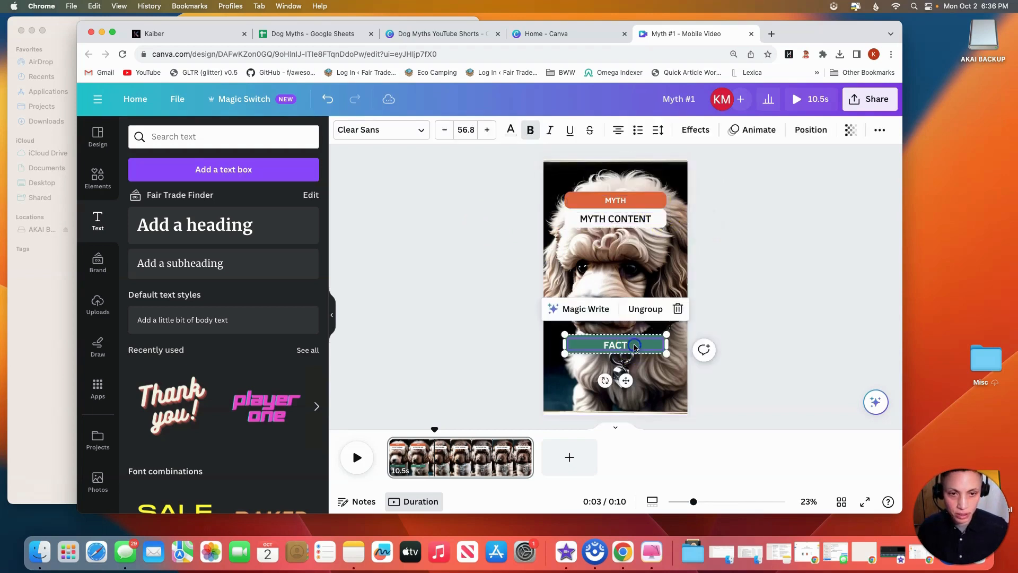
left_click(642, 215)
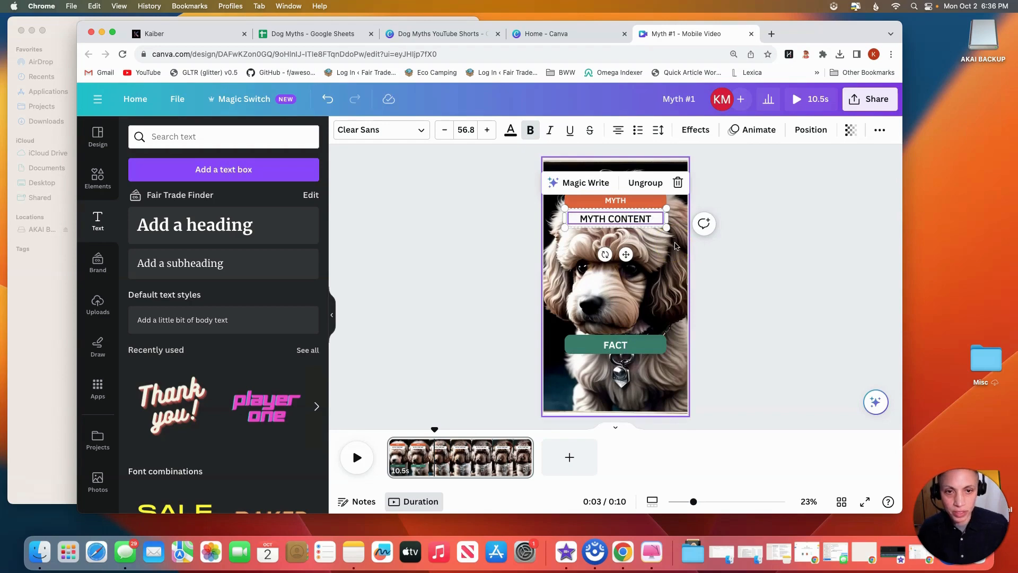
left_click(786, 269)
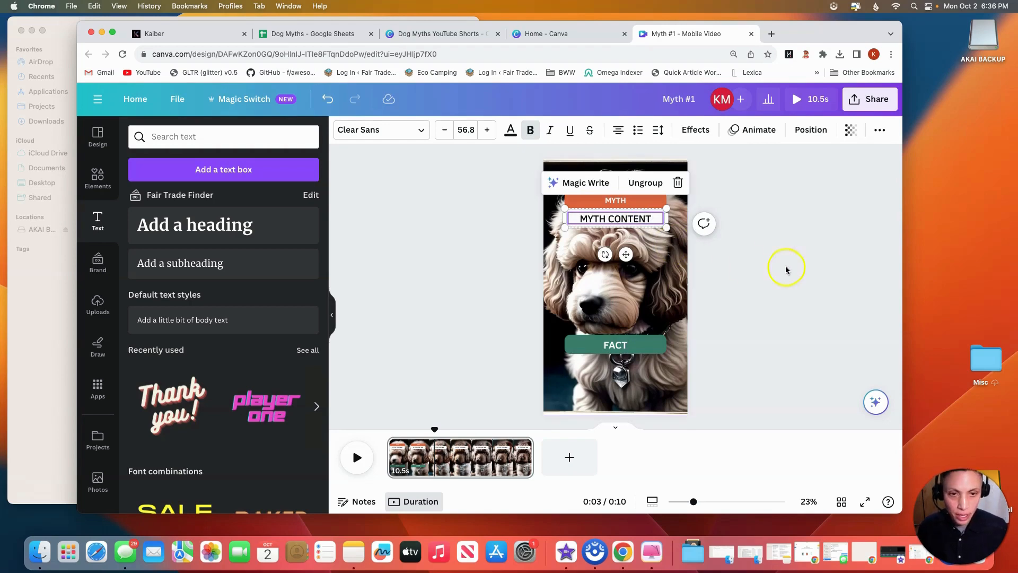
left_click(787, 234)
left_click(810, 99)
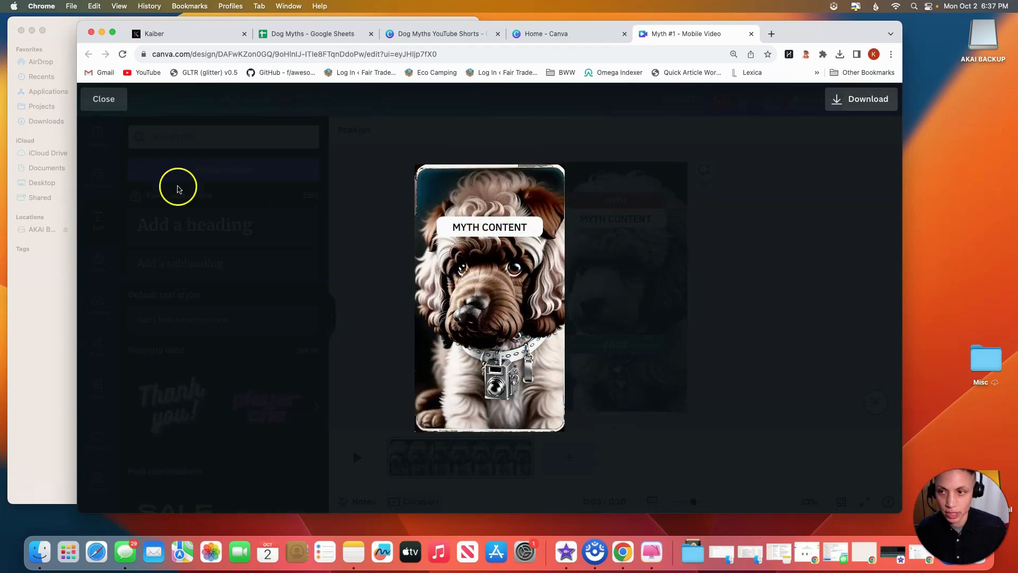
left_click(95, 105)
Show the timing of the orange MYTH label and extend it to the end of the 10.5-second page.
left_click(645, 196)
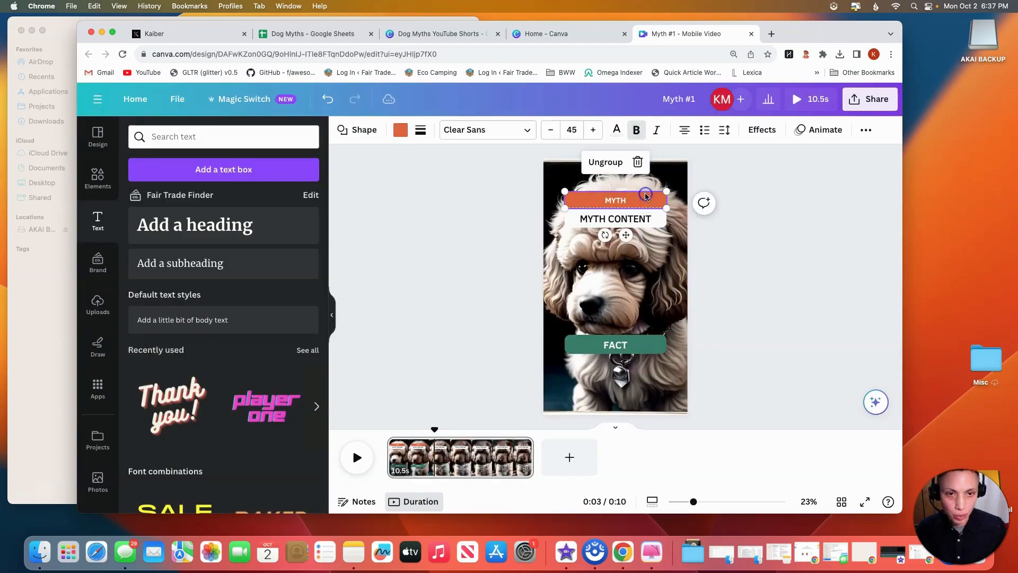
right_click(646, 196)
left_click(671, 413)
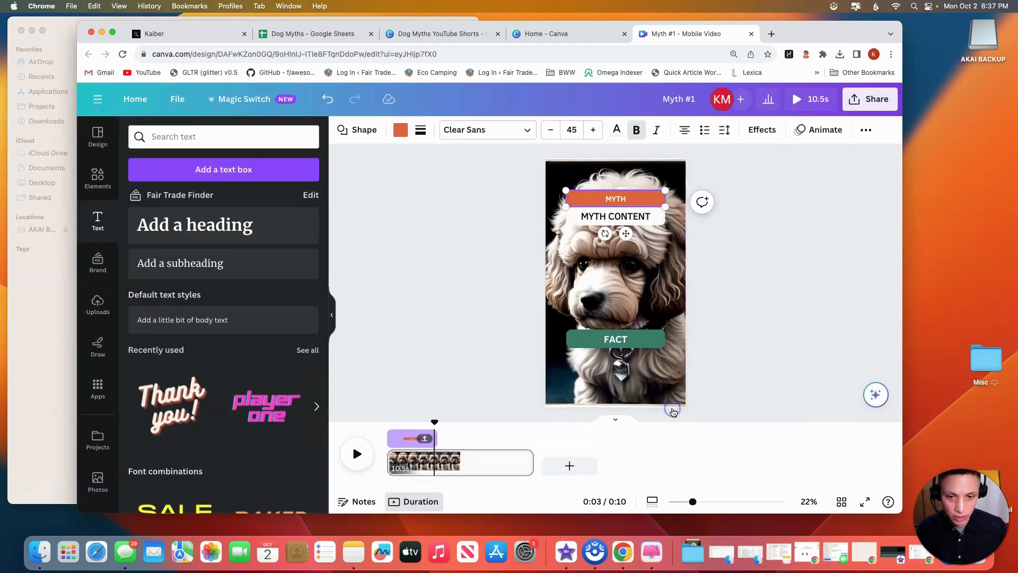
left_click(404, 438)
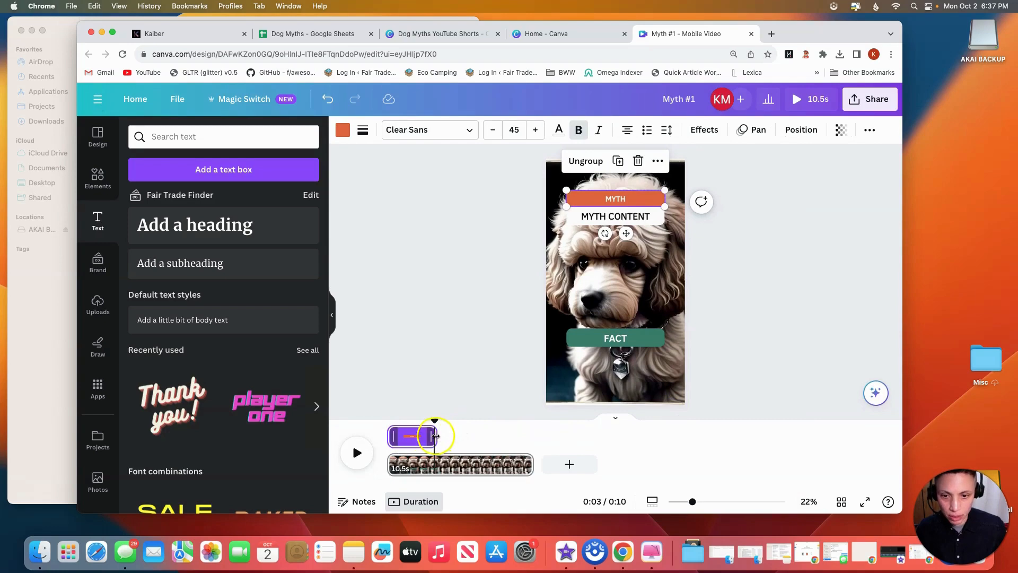
left_click(389, 433)
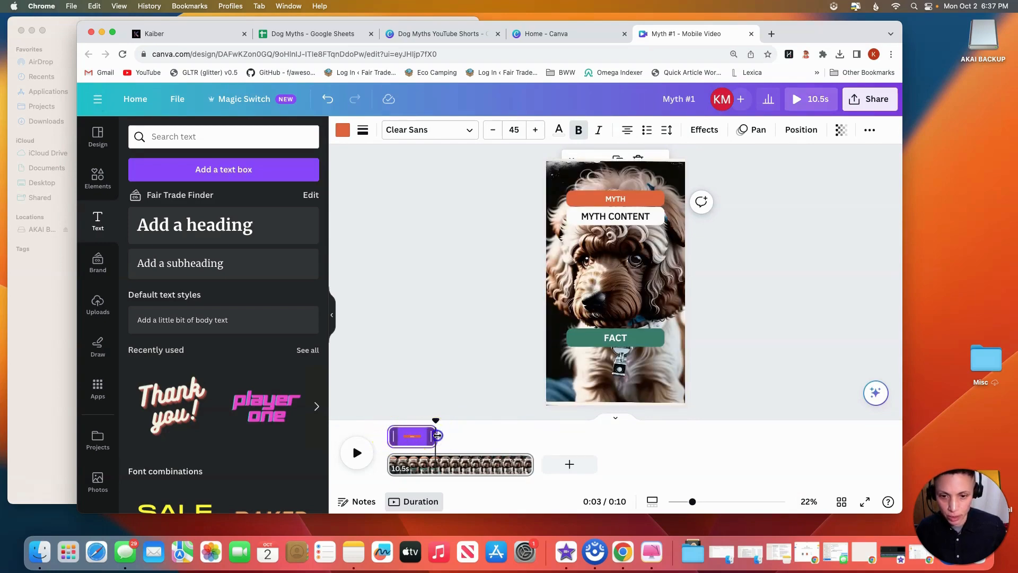
left_click_drag(438, 435, 533, 435)
left_click(476, 435)
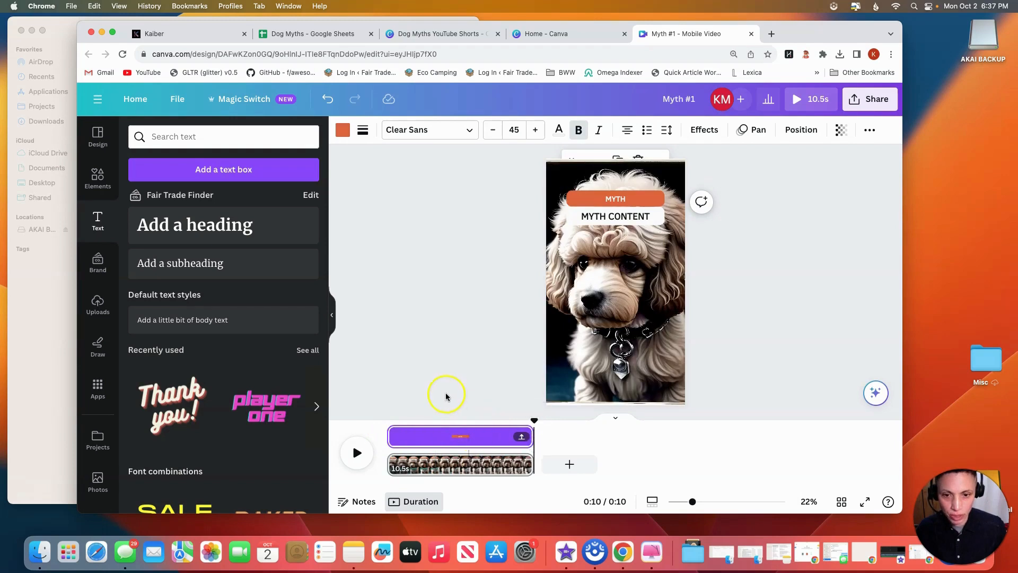
Change the wording of the white box under the MYTH label to "MYTH STATEMENT".
left_click(595, 215)
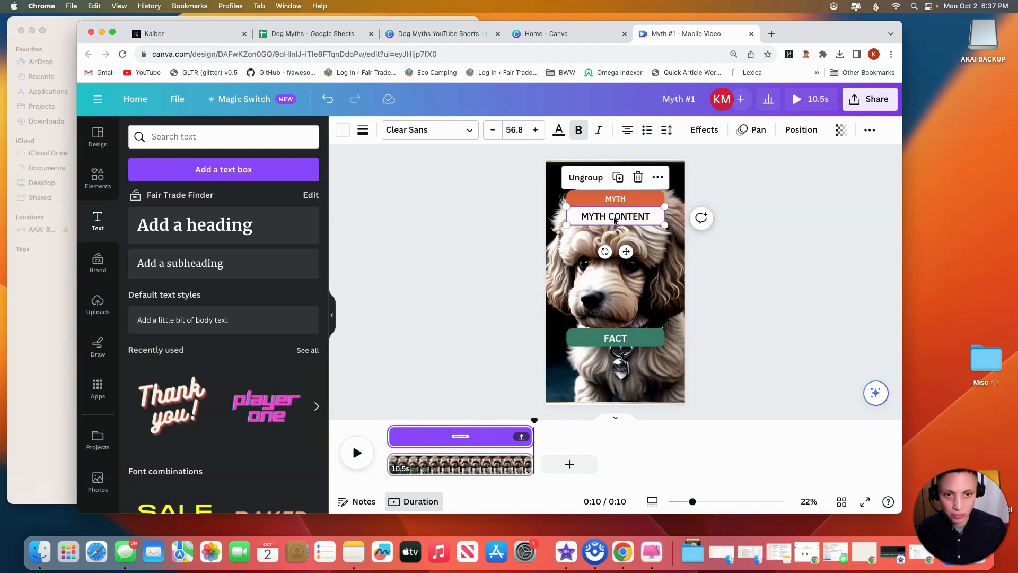
left_click(613, 218)
left_click_drag(647, 216, 650, 216)
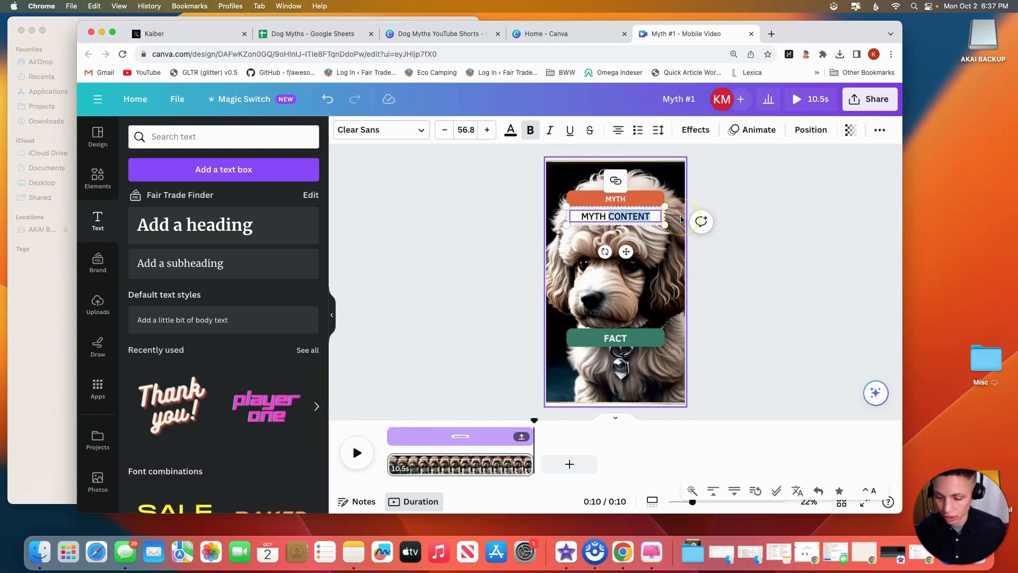
type("STATEMEN")
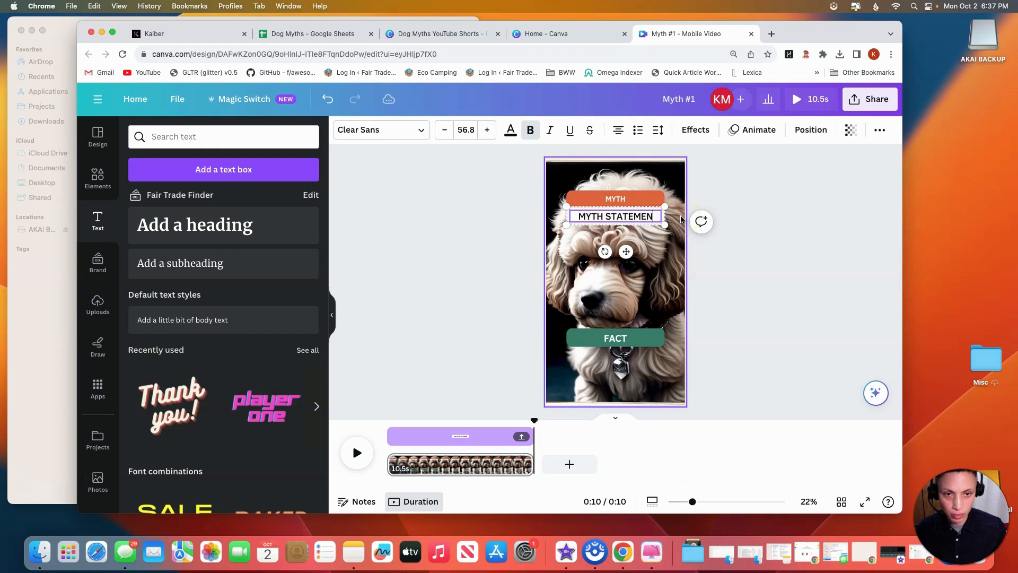
type("T")
left_click(752, 227)
Show the timing of the green FACT label, start it shortly after the page begins and extend it to the page's end.
left_click(644, 348)
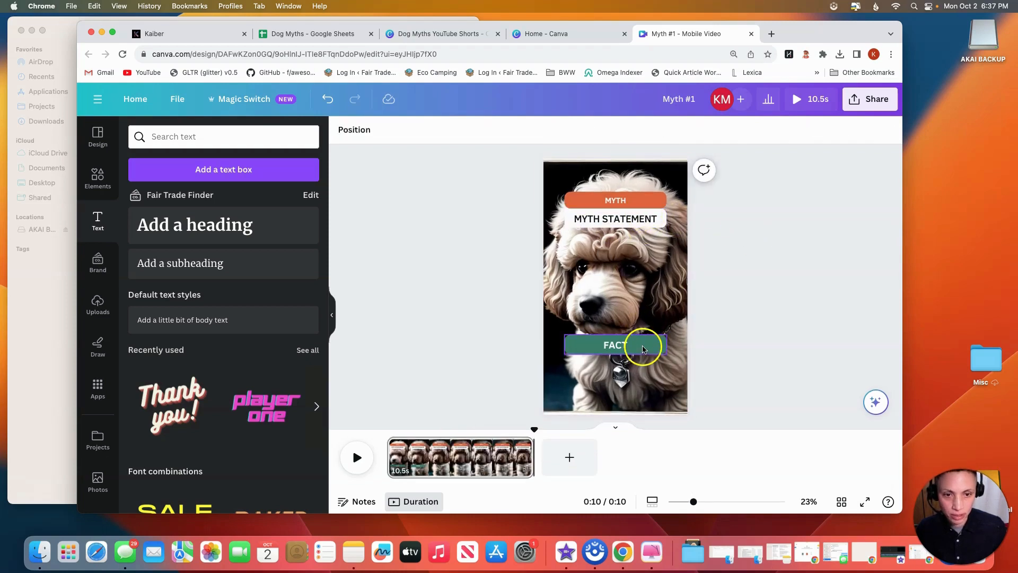
right_click(643, 350)
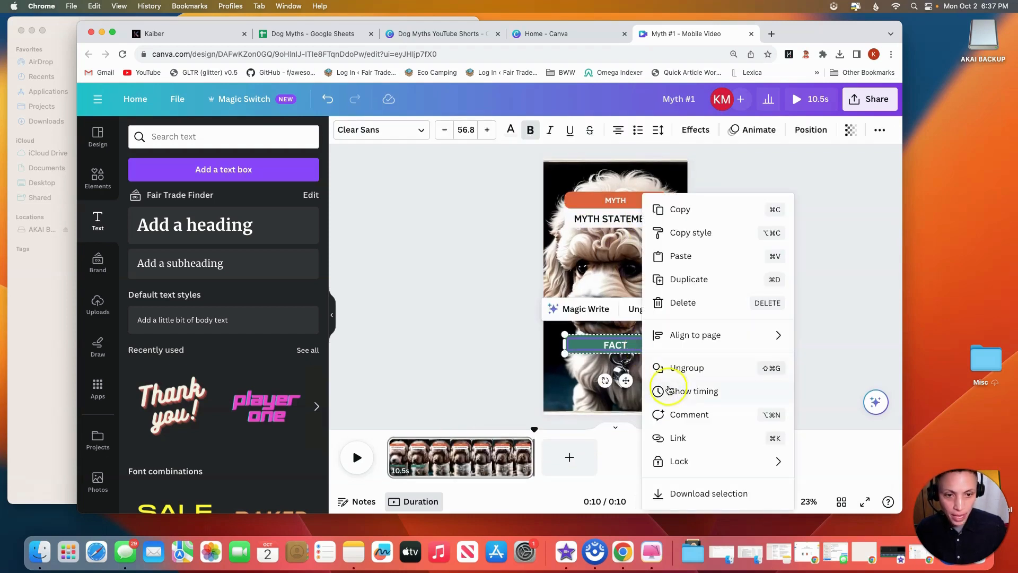
left_click(683, 397)
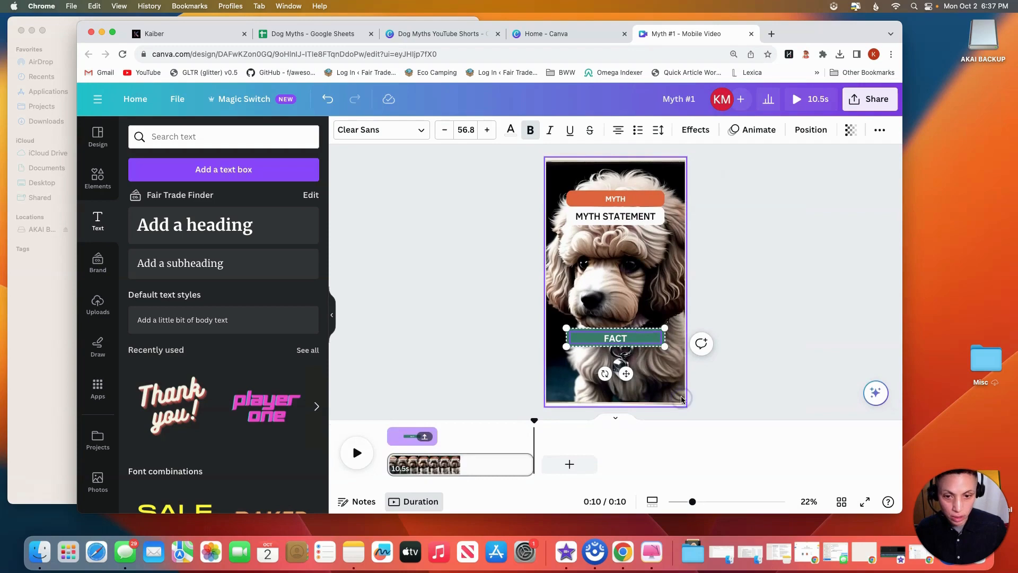
mouse_move(402, 438)
left_mouse_down()
mouse_move(501, 443)
mouse_move(418, 435)
left_mouse_up()
left_click(391, 439)
left_click(438, 439)
left_click(392, 434)
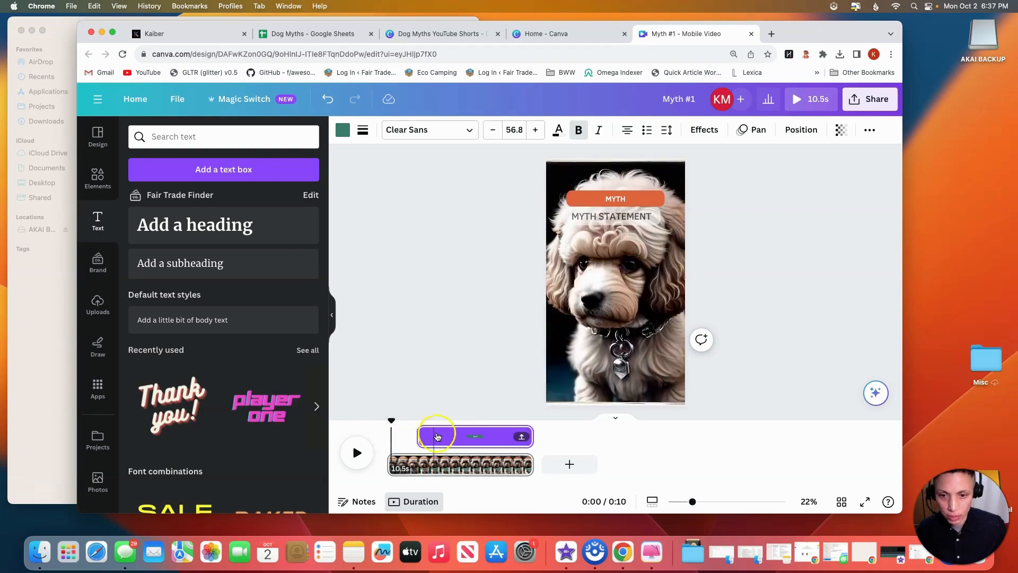
Check the timing of the MYTH STATEMENT box and preview the page with its labels.
left_click(620, 199)
right_click(620, 199)
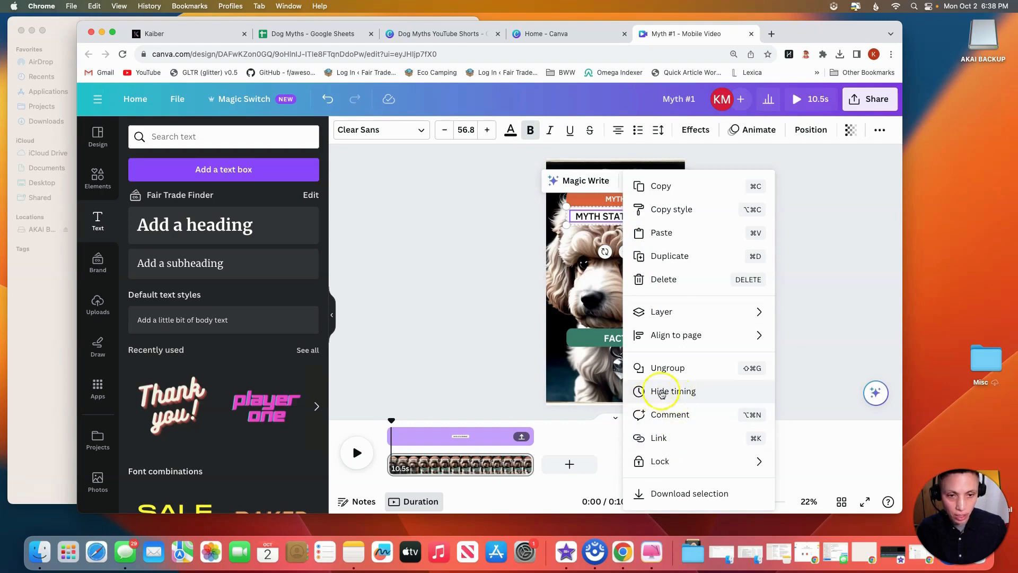
left_click(492, 339)
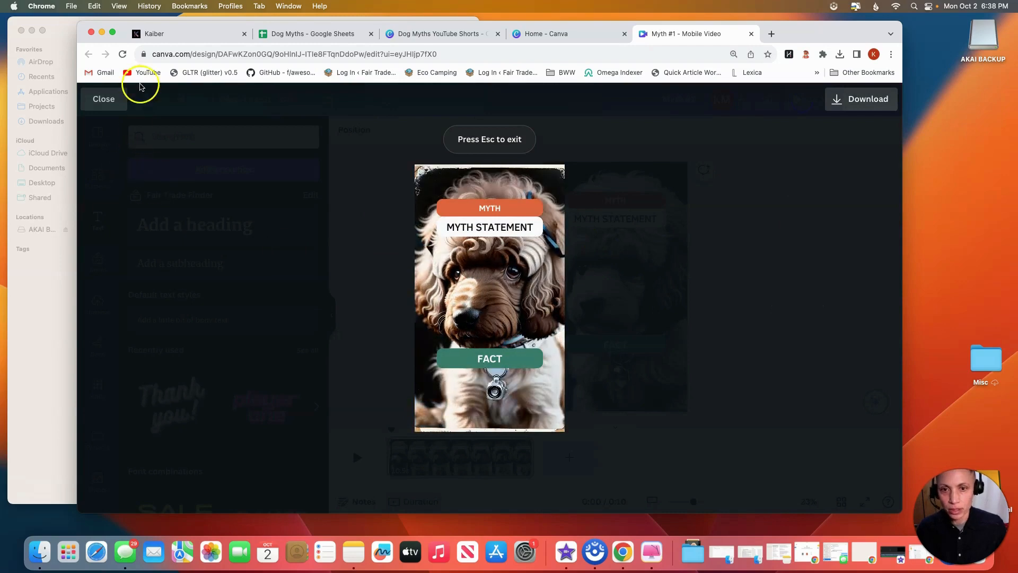
left_click(104, 98)
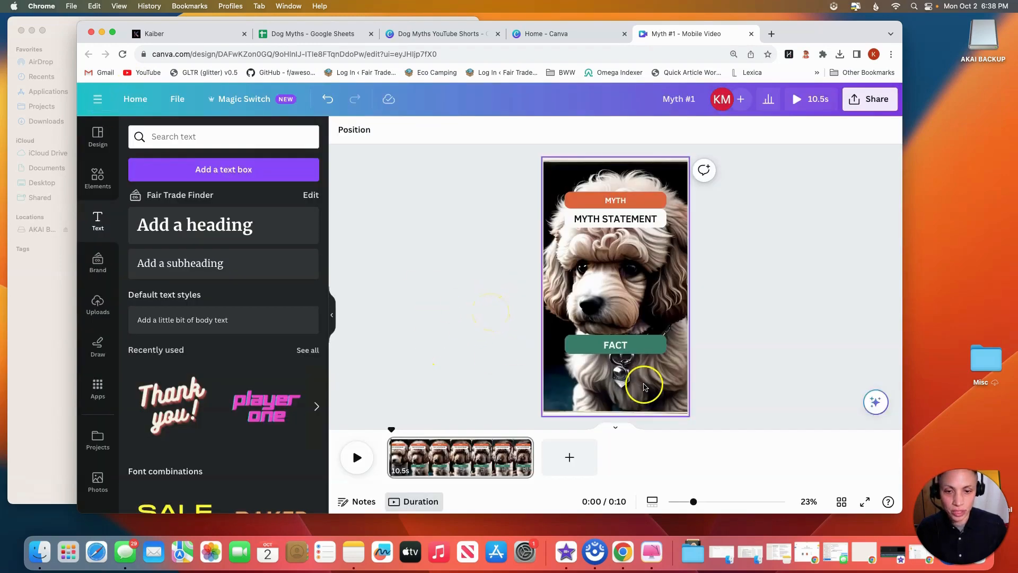
Display the timing of the MYTH STATEMENT box on the timeline.
left_click(620, 345)
left_click(545, 410)
left_click(623, 218)
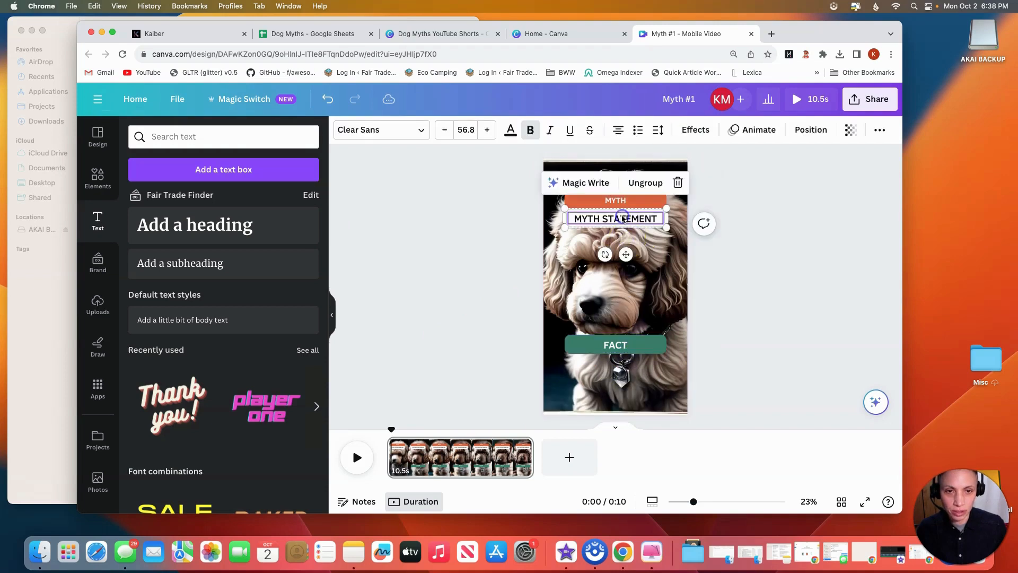
right_click(623, 218)
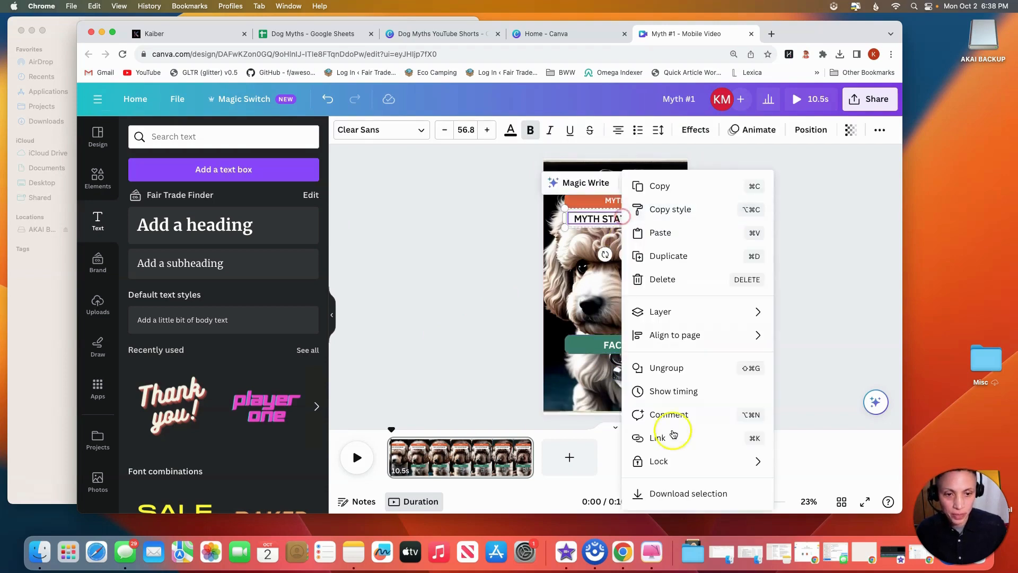
left_click(671, 391)
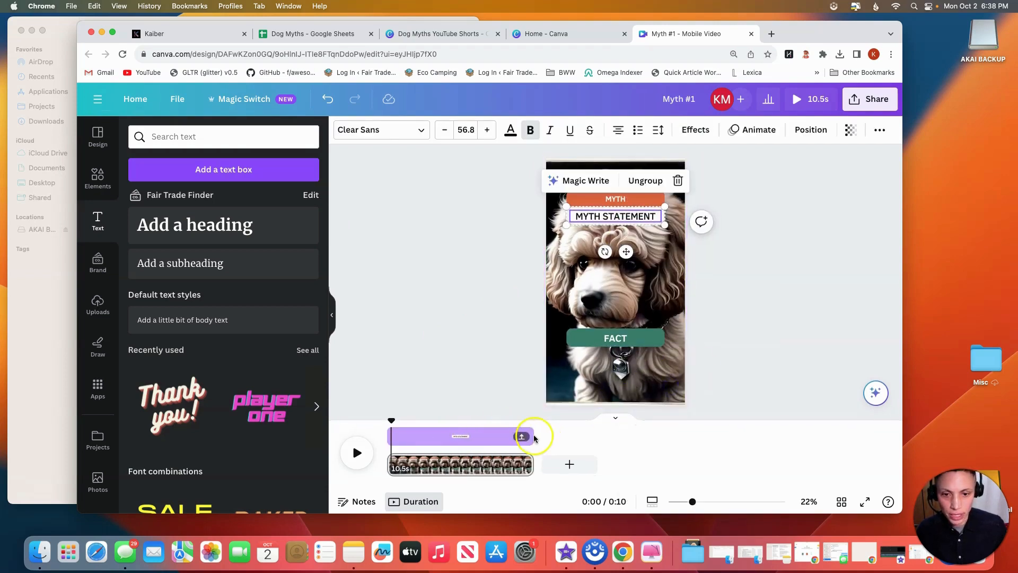
Shorten the MYTH STATEMENT box to about the first 3 seconds and place the green FACT label directly over it.
left_click_drag(535, 438, 434, 447)
left_click(596, 338)
left_click_drag(596, 338, 597, 224)
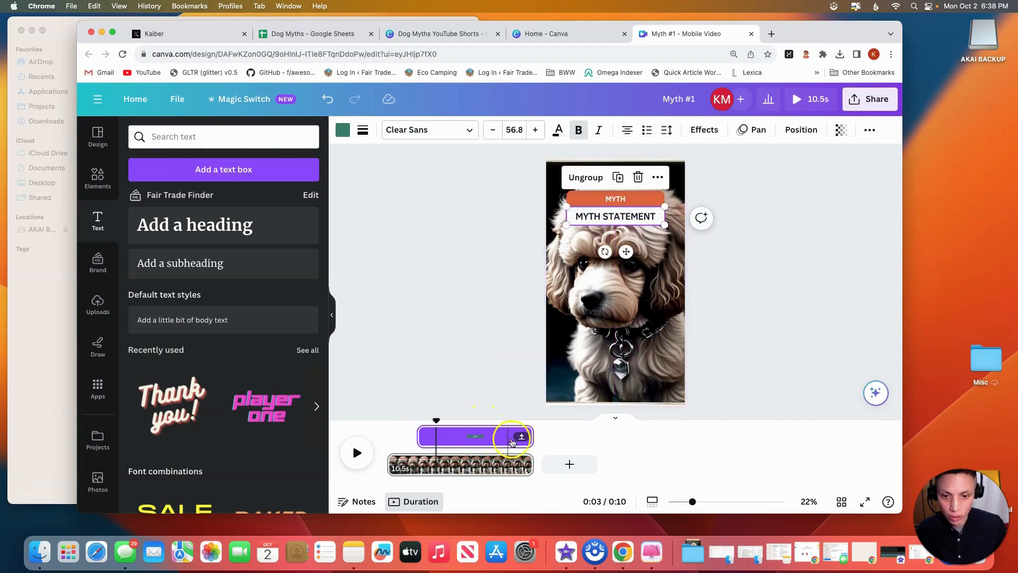
Delay the start of the green FACT label to about 3 seconds into the page.
left_click(420, 435)
mouse_move(422, 435)
left_mouse_down()
mouse_move(403, 438)
mouse_move(430, 438)
left_mouse_up()
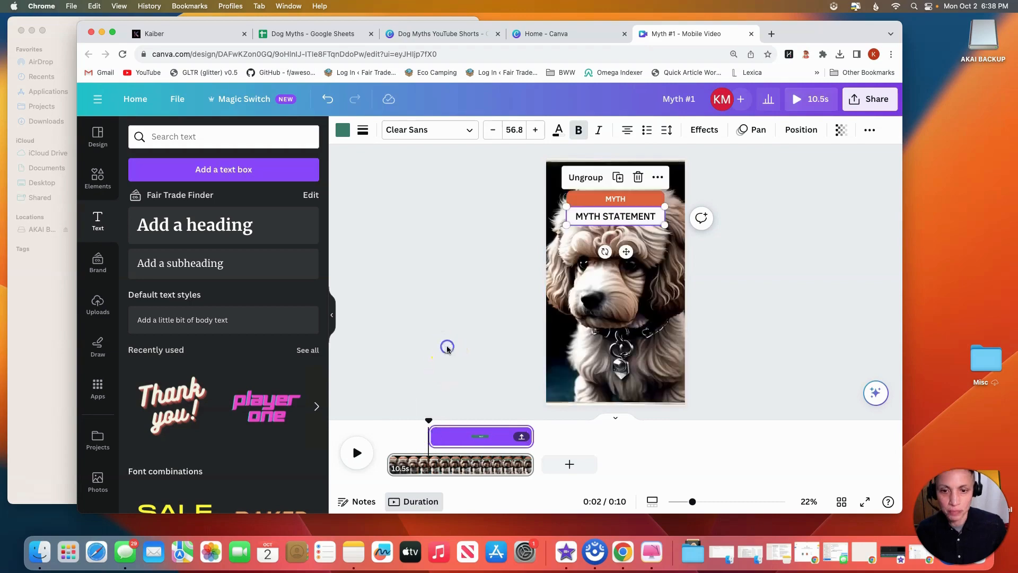
left_click(448, 346)
Preview the page and trim the end of the MYTH STATEMENT box to where the FACT label starts.
left_click(809, 99)
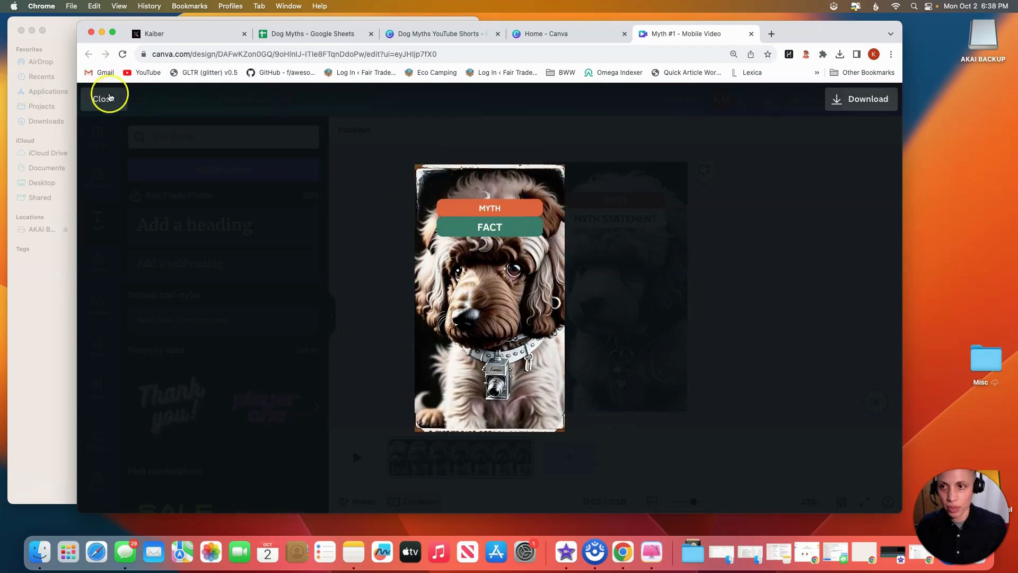
left_click(106, 100)
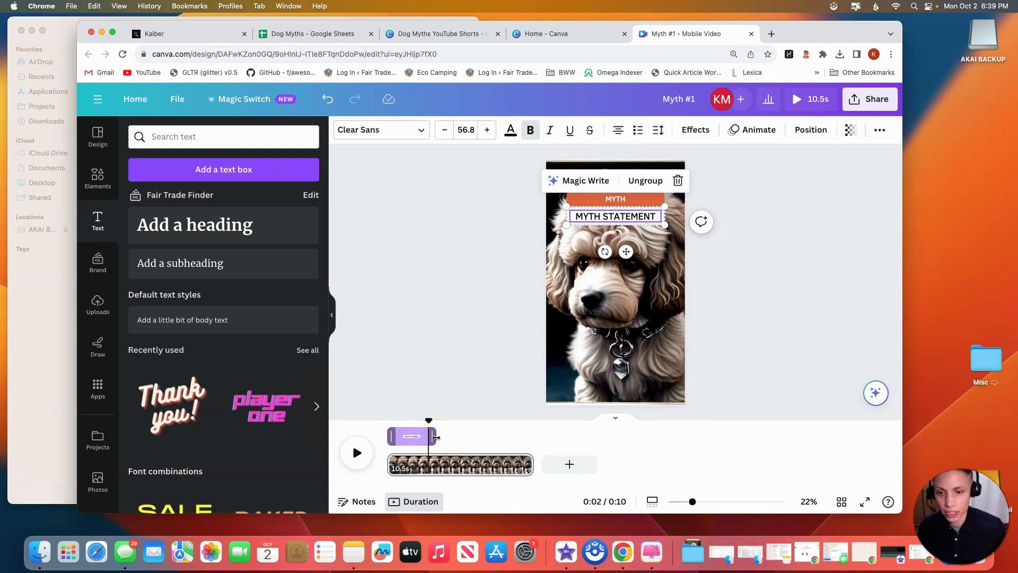
left_click_drag(436, 437, 429, 436)
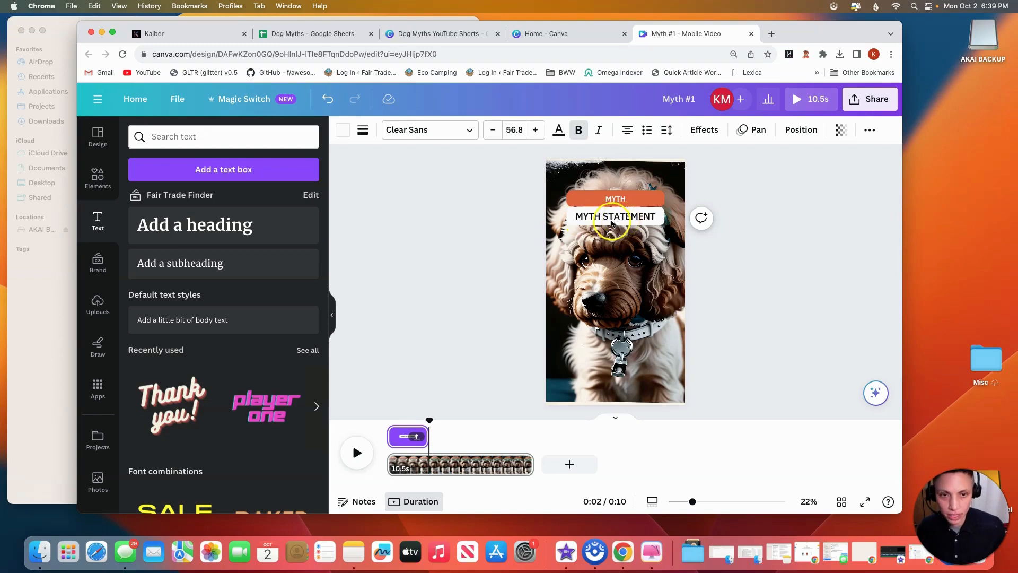
left_click(614, 227)
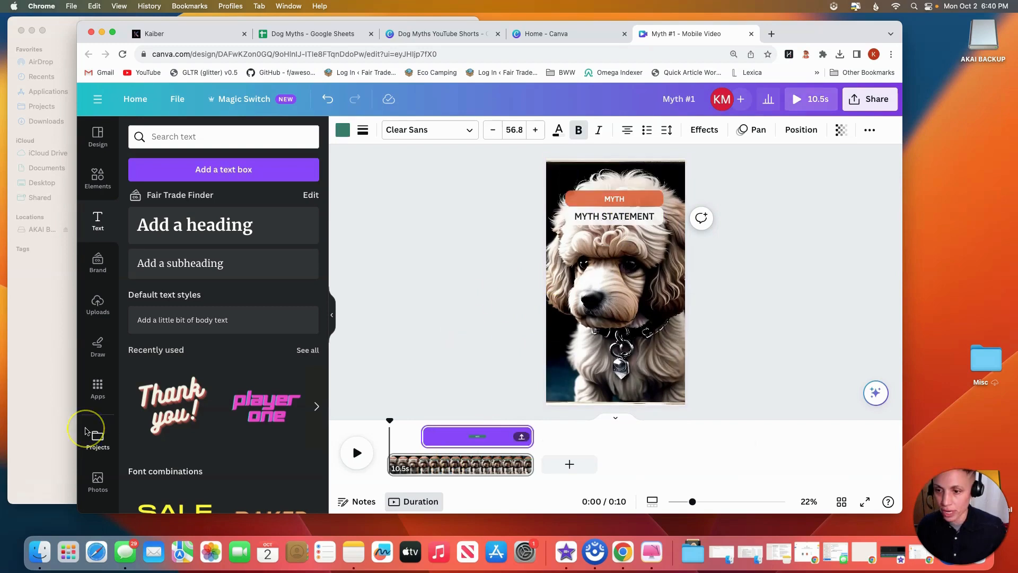
Start Bulk create with manually entered data and add another text column to the data table.
scroll(95, 433, "down", 2)
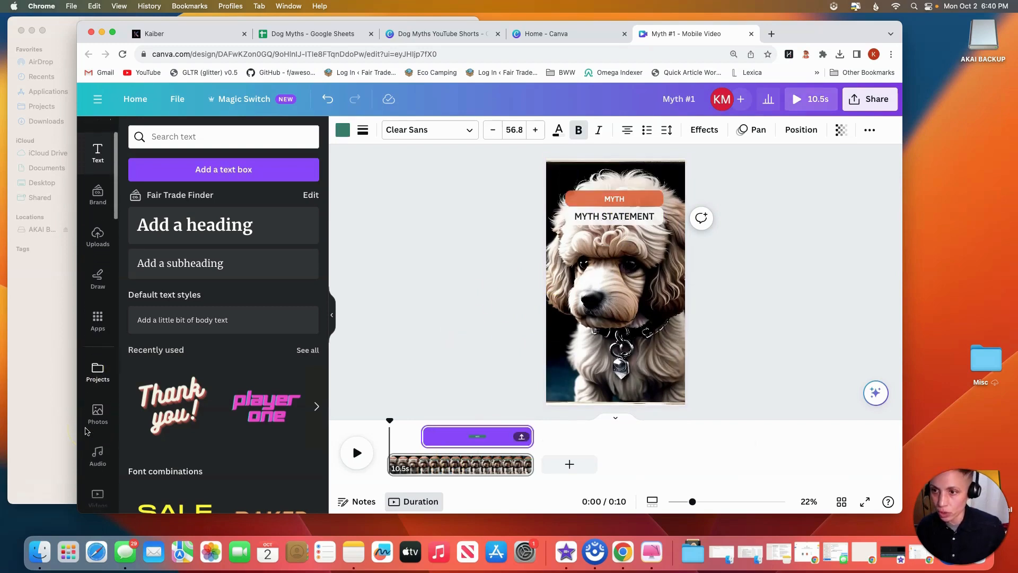
scroll(86, 431, "down", 5)
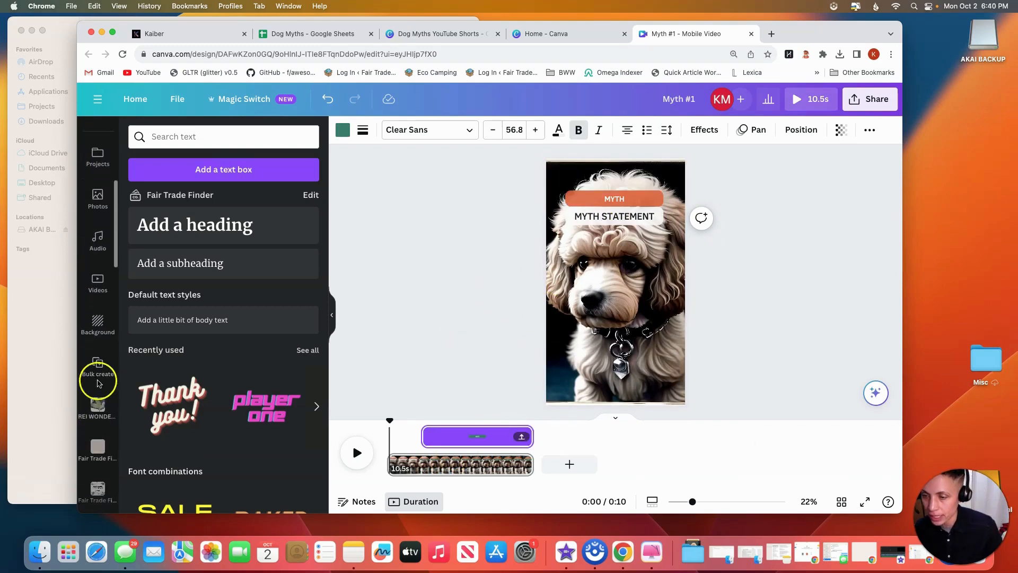
left_click(97, 366)
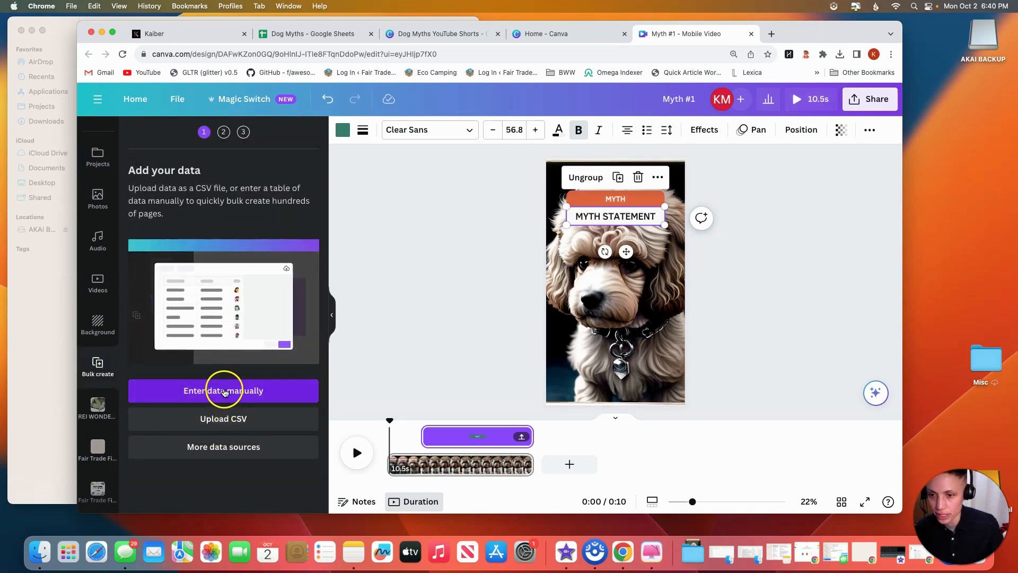
left_click(224, 391)
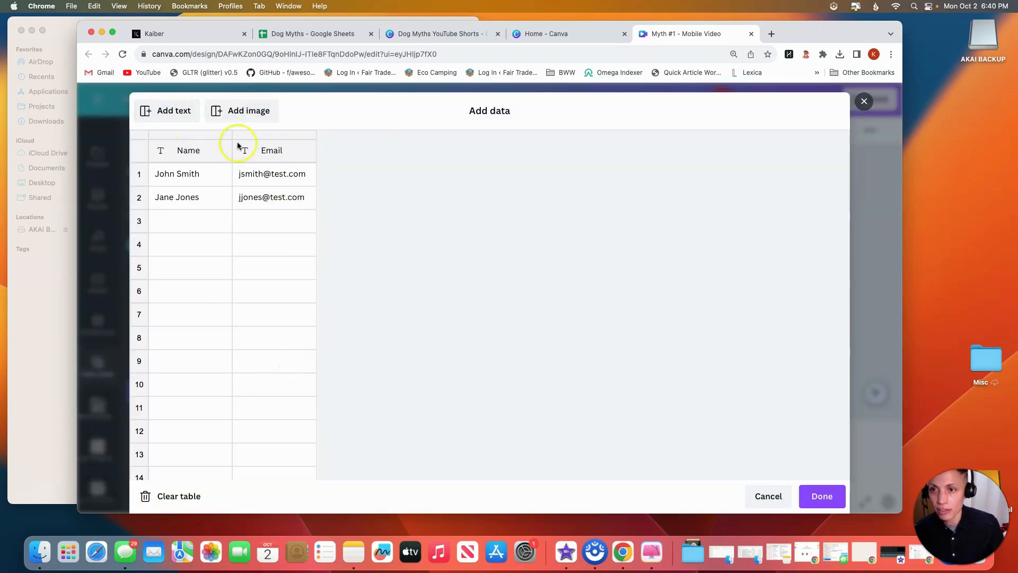
left_click(264, 133)
right_click(263, 133)
left_click(244, 133)
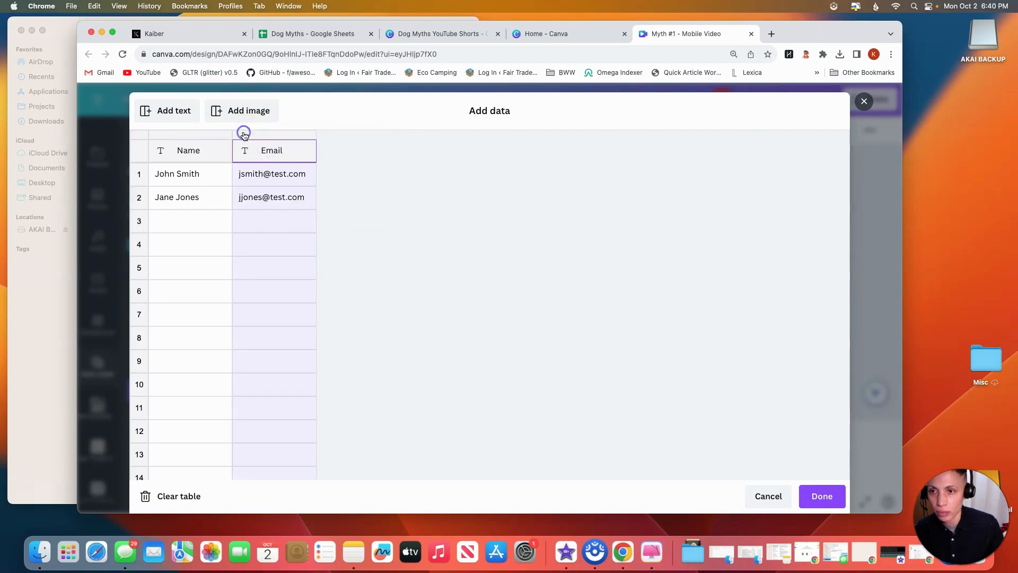
left_click(198, 130)
left_click(173, 110)
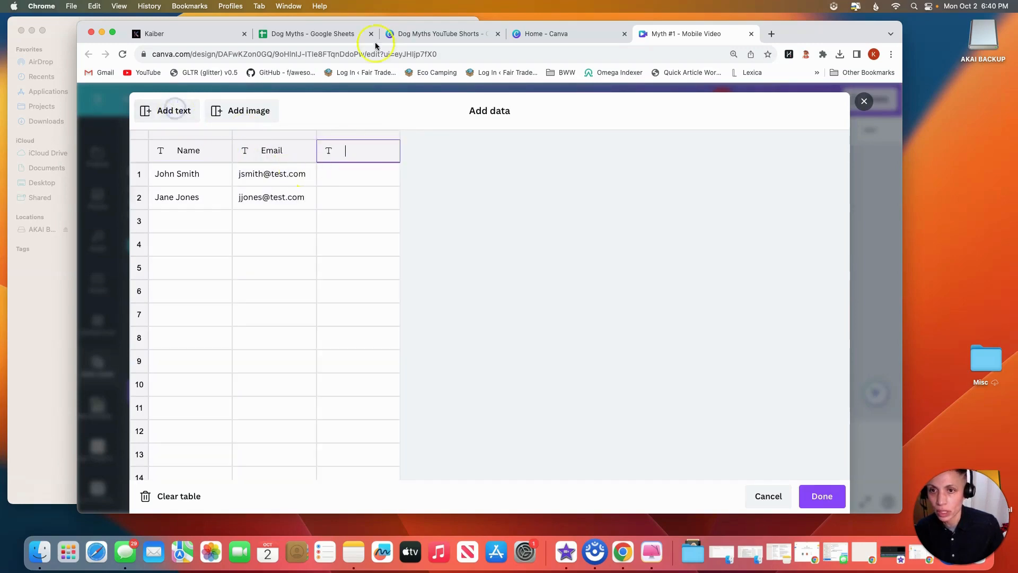
Switch to the Dog Myths Google Sheet and review the breeds listed in the Dog column.
left_click(310, 35)
left_click(123, 354)
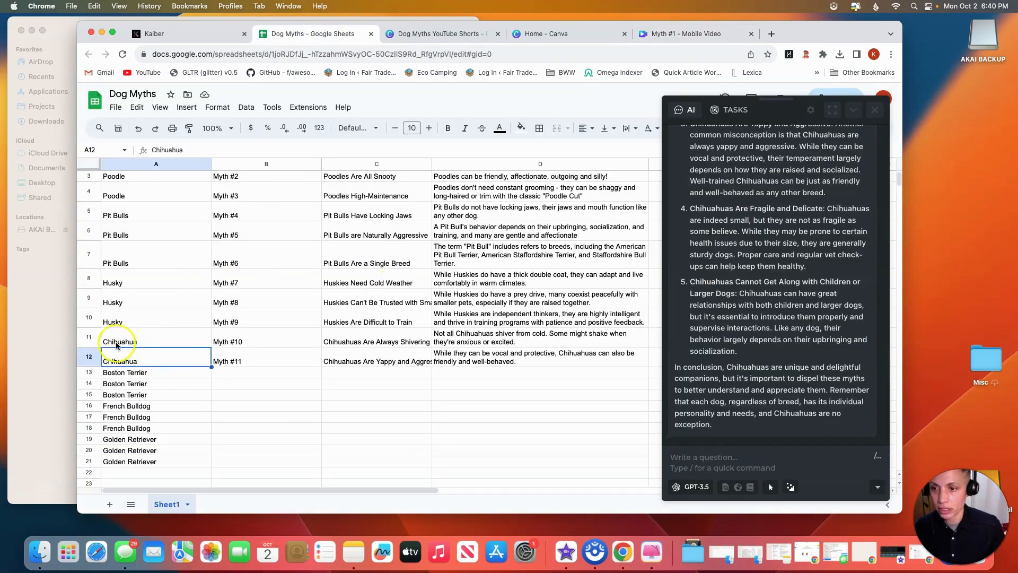
left_click(118, 333)
scroll(118, 333, "up", 1)
left_click(114, 187)
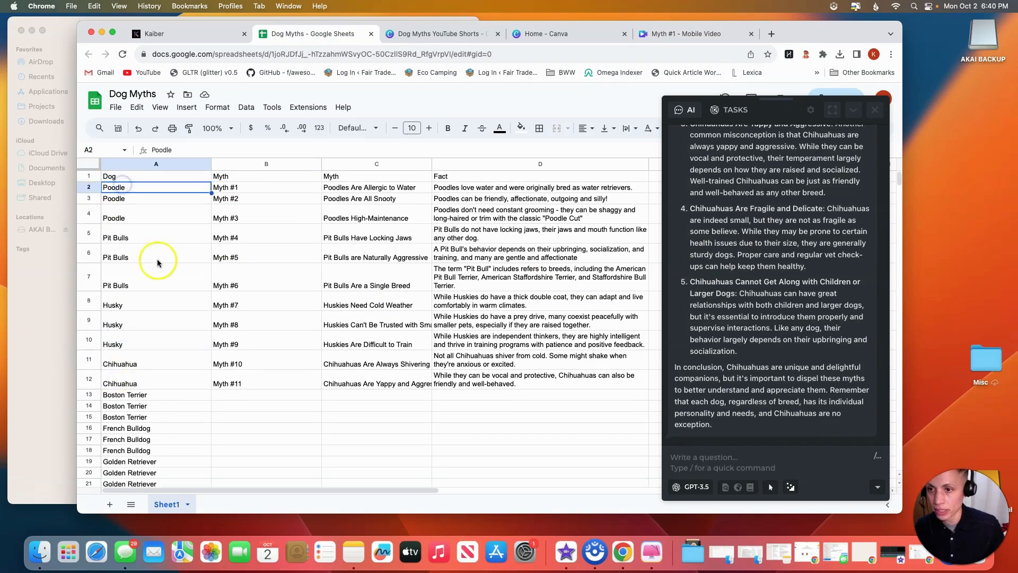
left_click(148, 271)
left_click(143, 297)
left_click(159, 321)
left_click(175, 340)
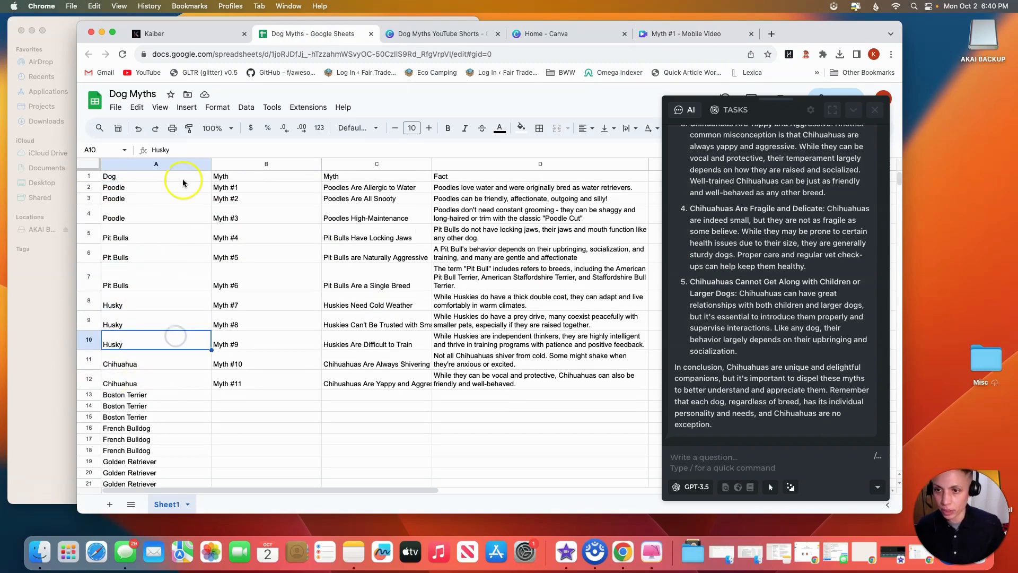
left_click(182, 191)
Look back through the AI assistant's answer to the request for 5 short Chihuahua myths.
left_click(807, 318)
left_click(750, 191)
scroll(744, 191, "up", 5)
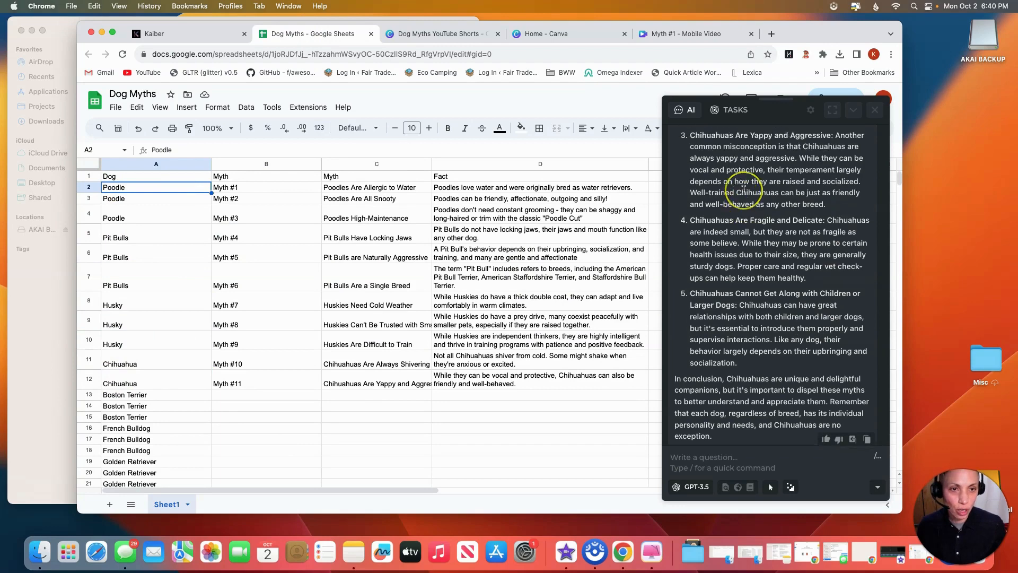
scroll(744, 191, "up", 3)
left_click(712, 215)
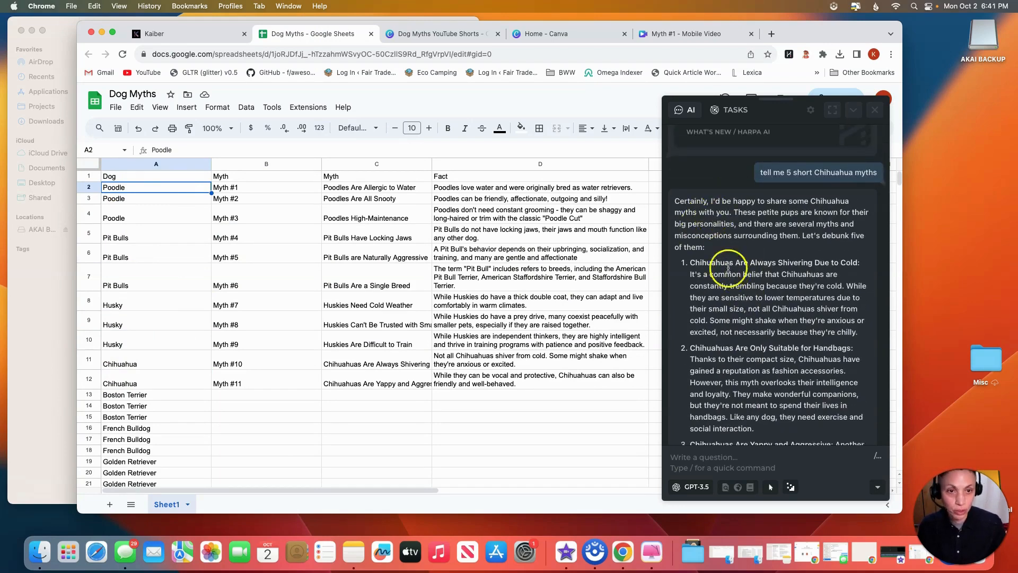
scroll(704, 239, "up", 3)
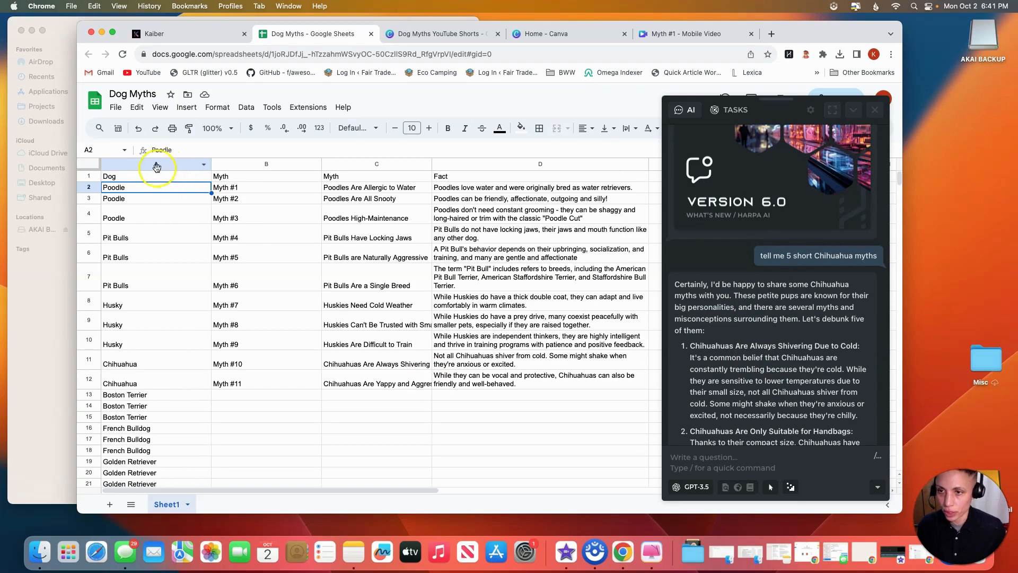
Review the myth number, myth statement and fact columns of the Dog Myths sheet.
left_click(238, 173)
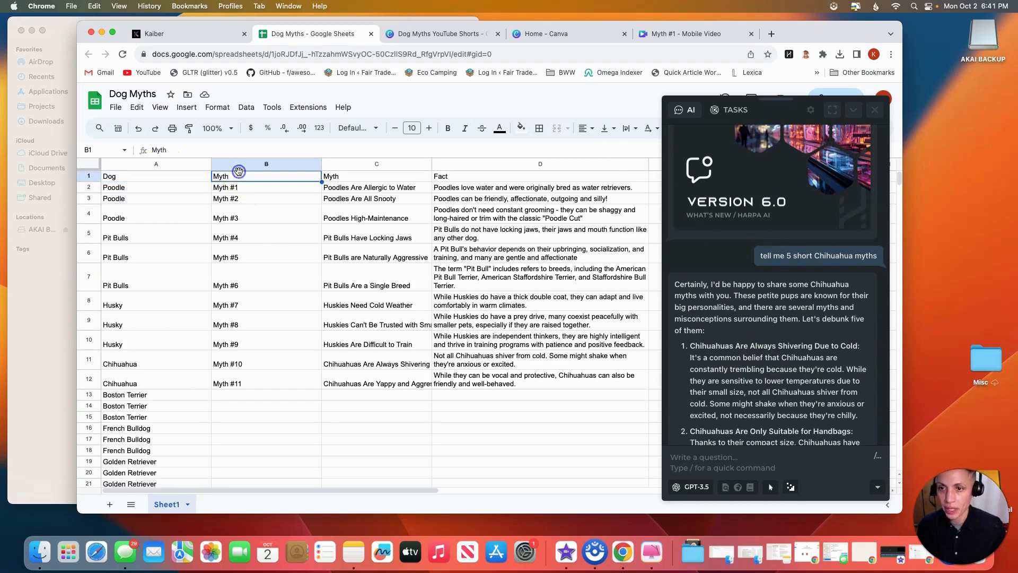
left_click(256, 187)
left_click(256, 247)
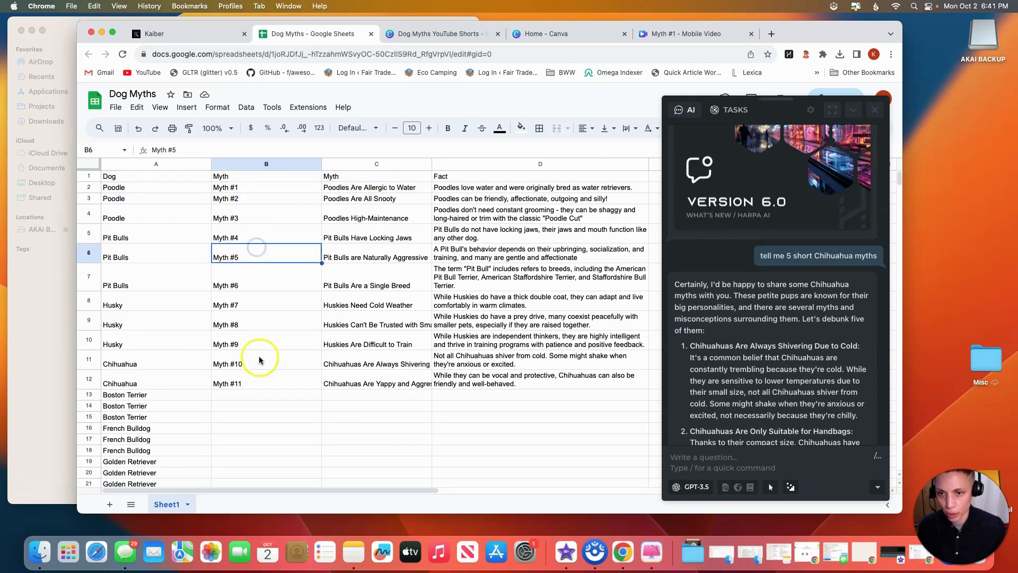
left_click(374, 188)
left_click(462, 189)
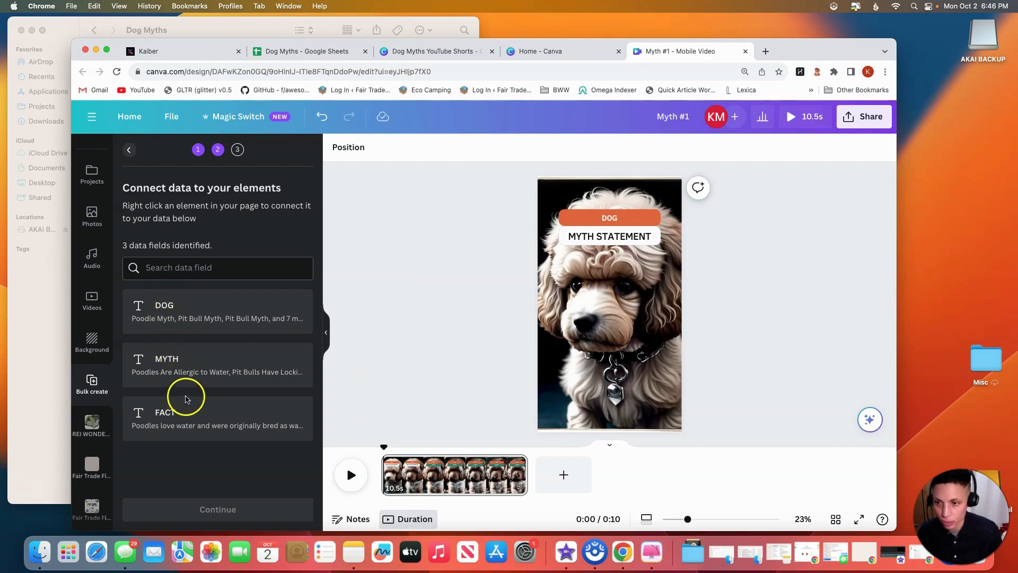
Connect the text of the orange DOG label to the DOG data field.
left_click(616, 219)
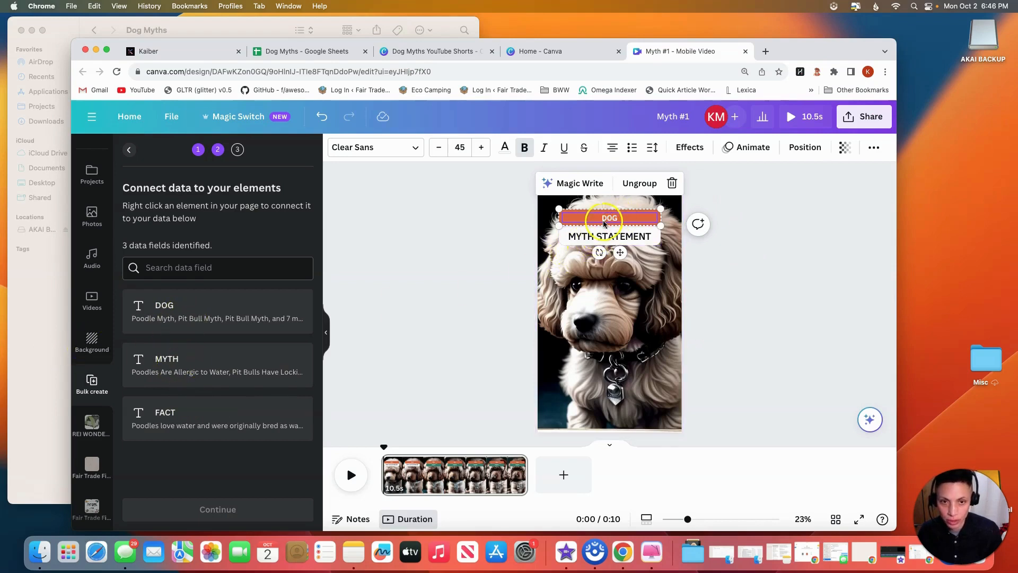
right_click(605, 222)
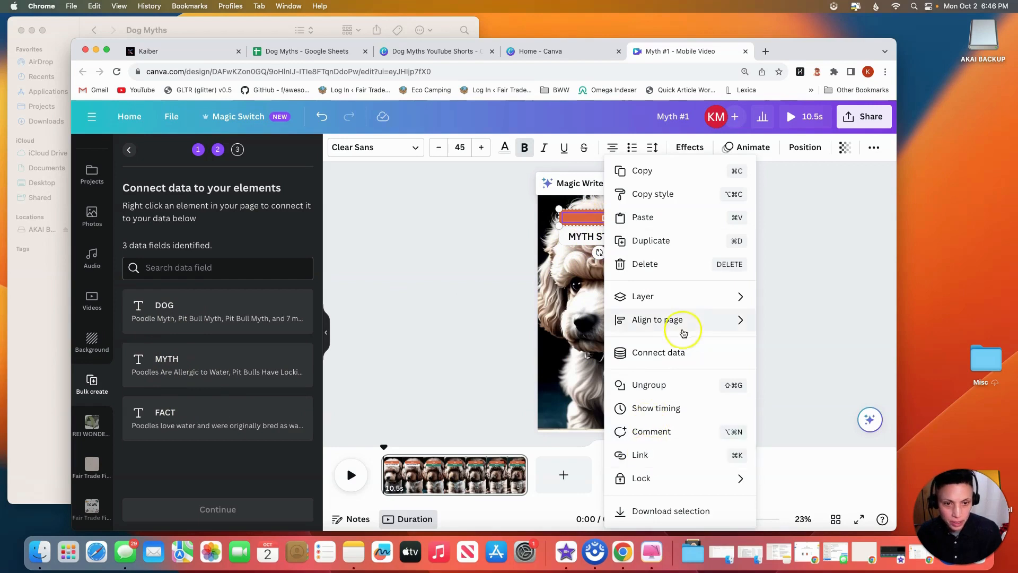
left_click(669, 357)
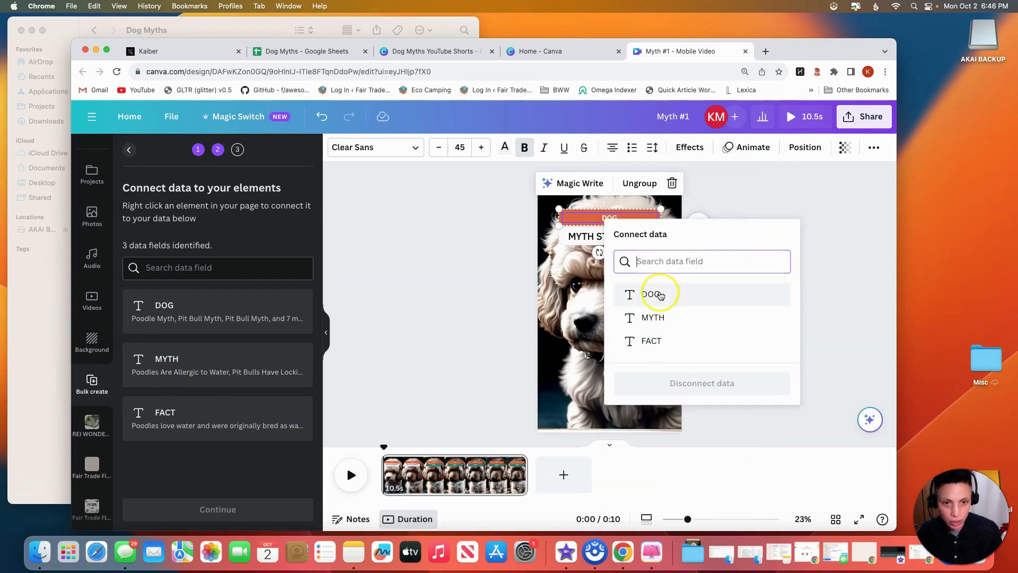
left_click(654, 295)
Connect the MYTH STATEMENT text to the MYTH data field.
left_click(623, 237)
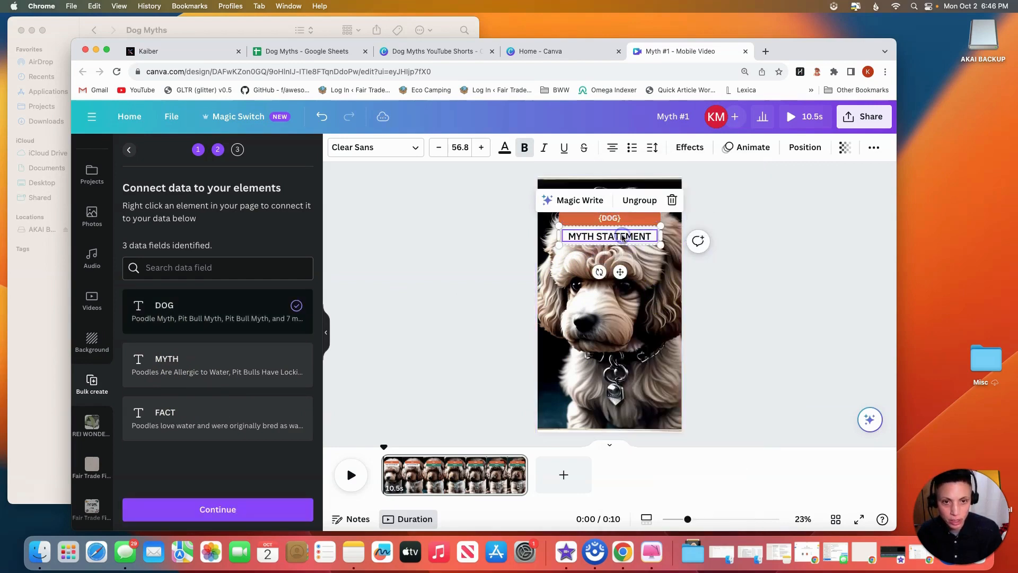
right_click(623, 238)
left_click(669, 353)
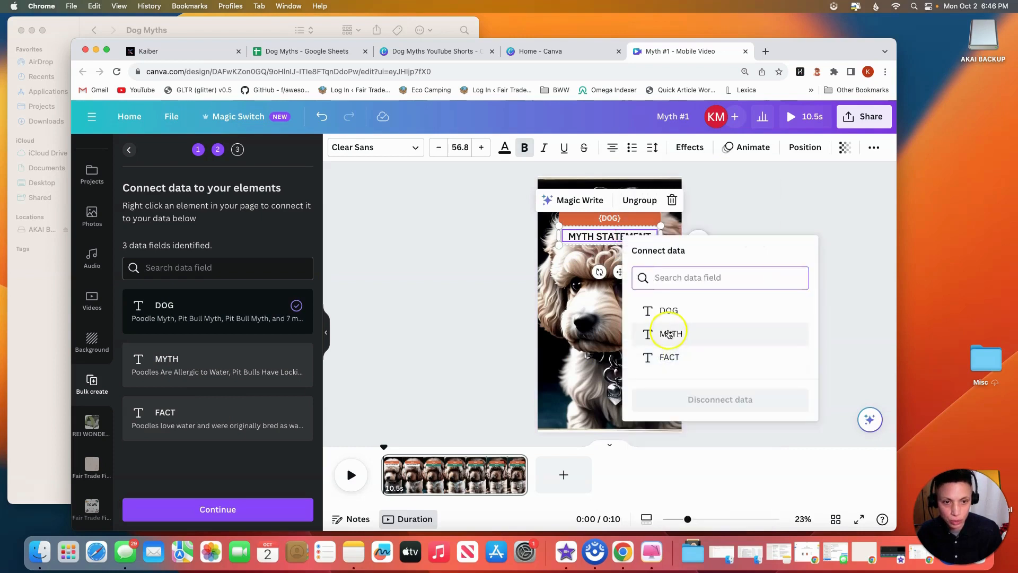
left_click(669, 334)
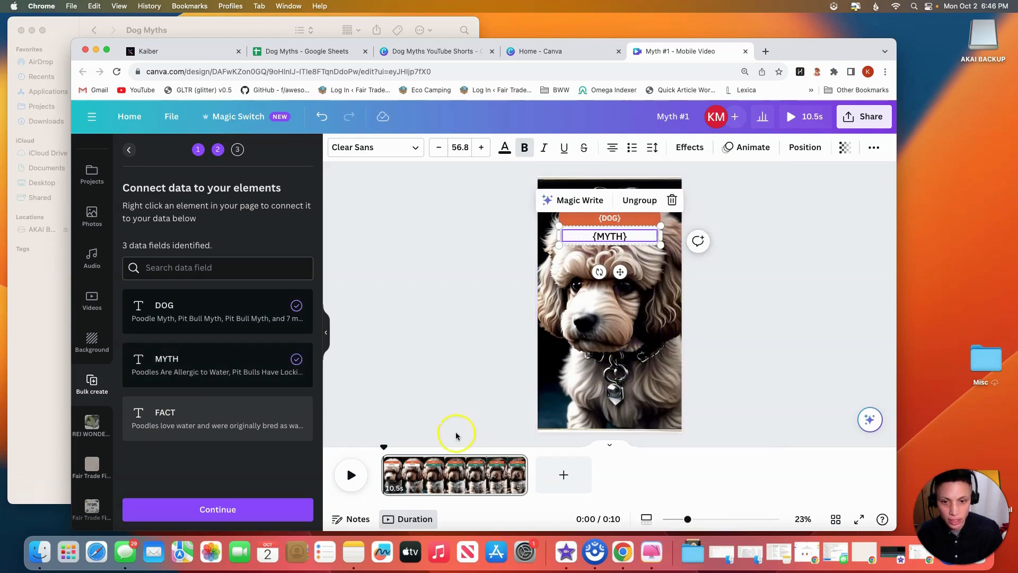
Show the page's layers and bring the green FACT label above the {MYTH} box.
left_click(462, 454)
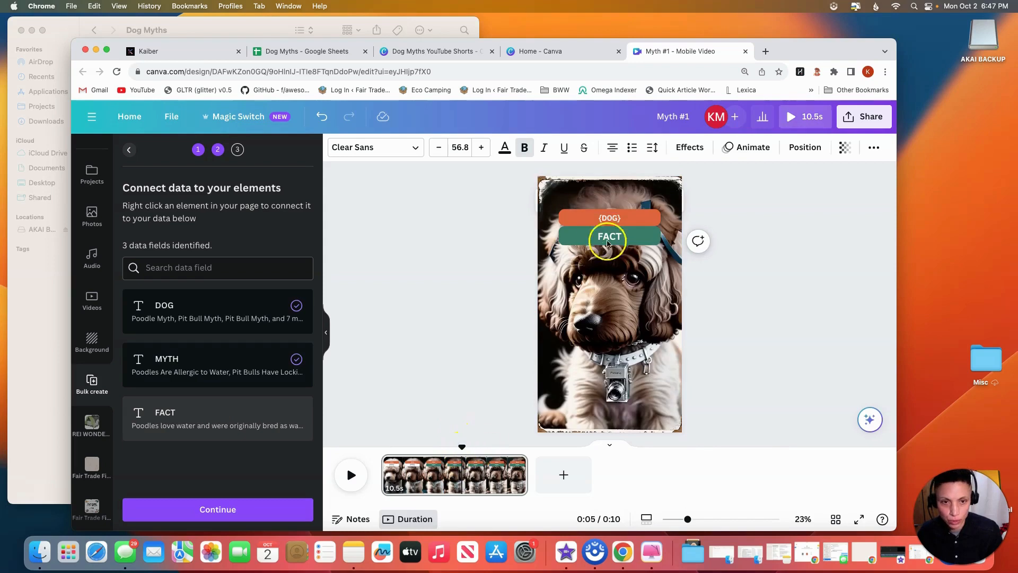
left_click(592, 237)
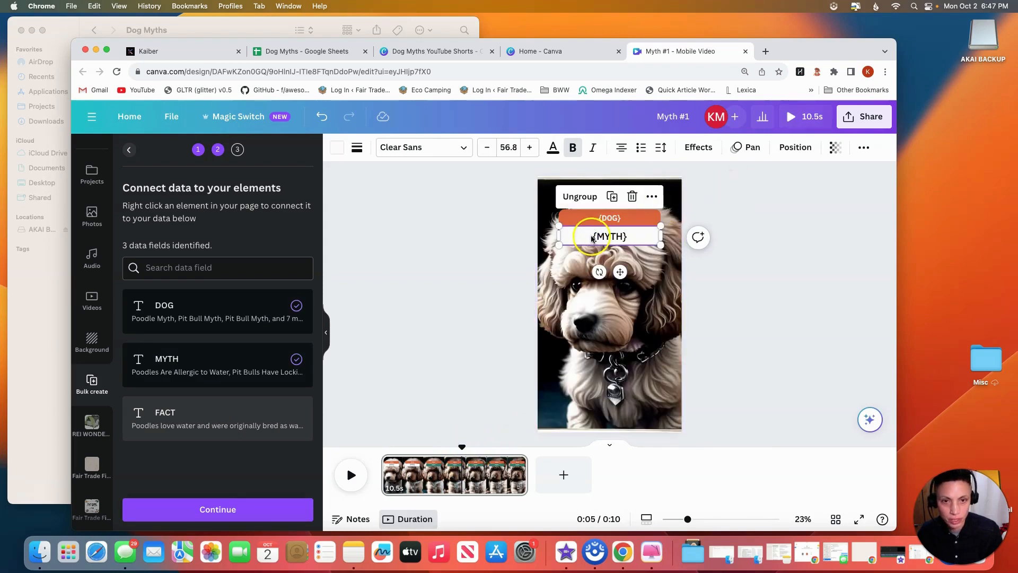
right_click(590, 241)
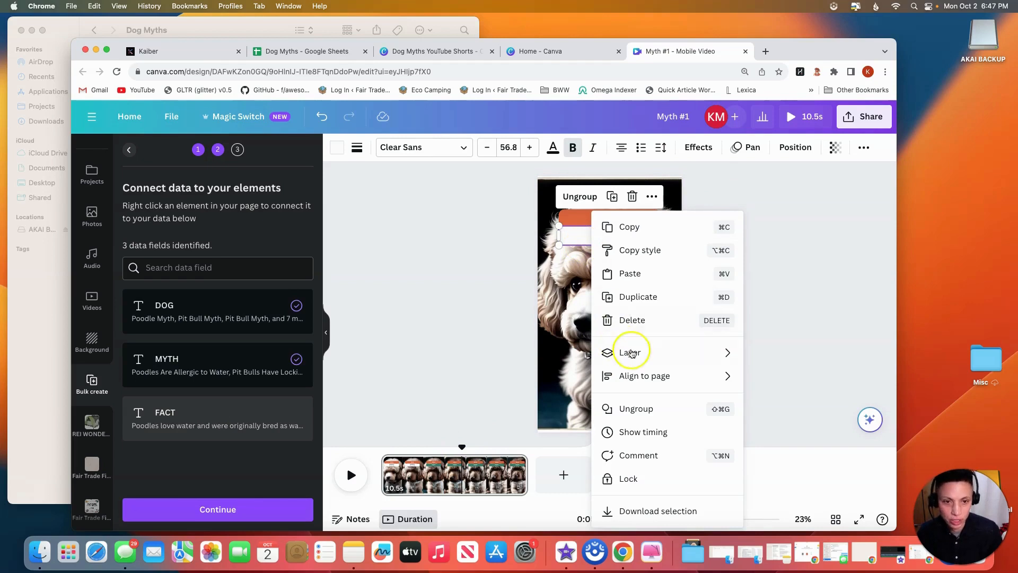
mouse_move(721, 353)
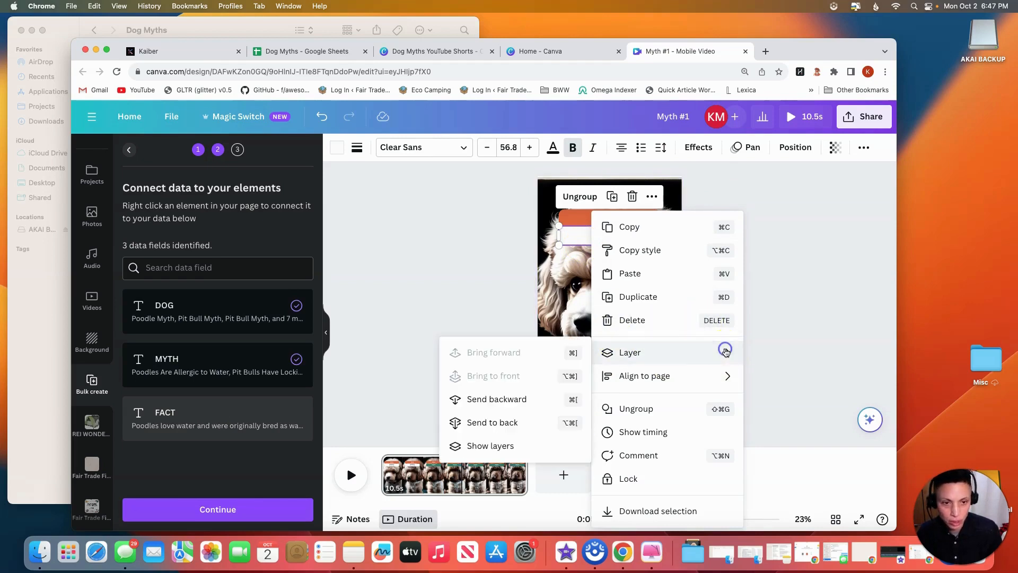
left_click(488, 445)
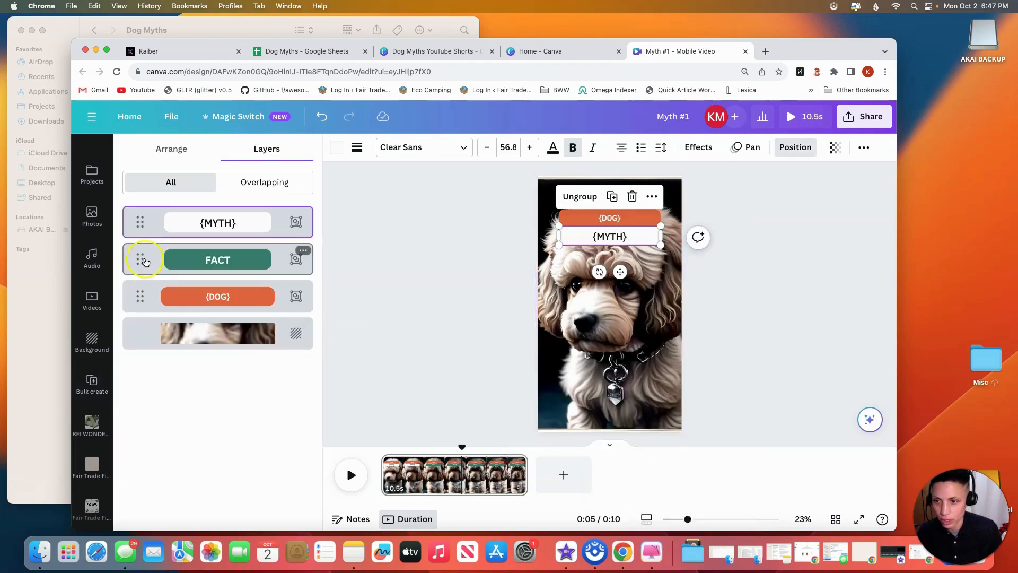
left_click(151, 259)
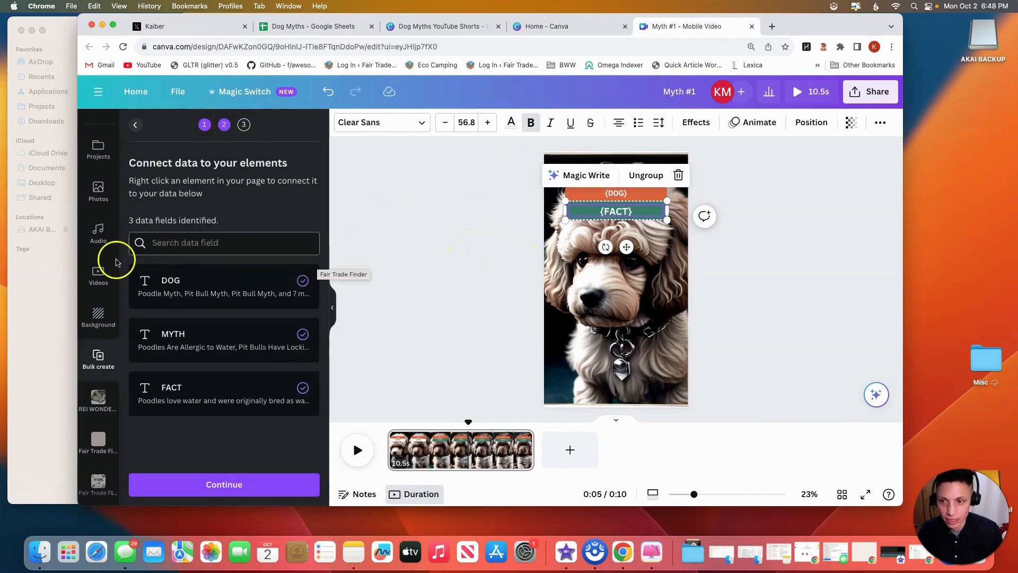
Accept the connected DOG, MYTH and FACT fields and proceed to applying the data to new pages.
left_click(448, 275)
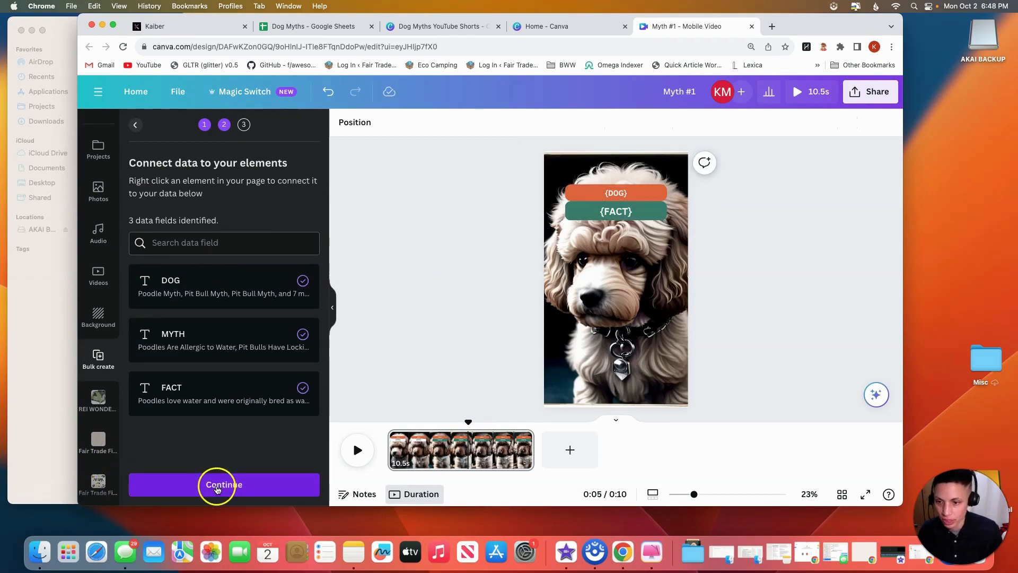
left_click(217, 488)
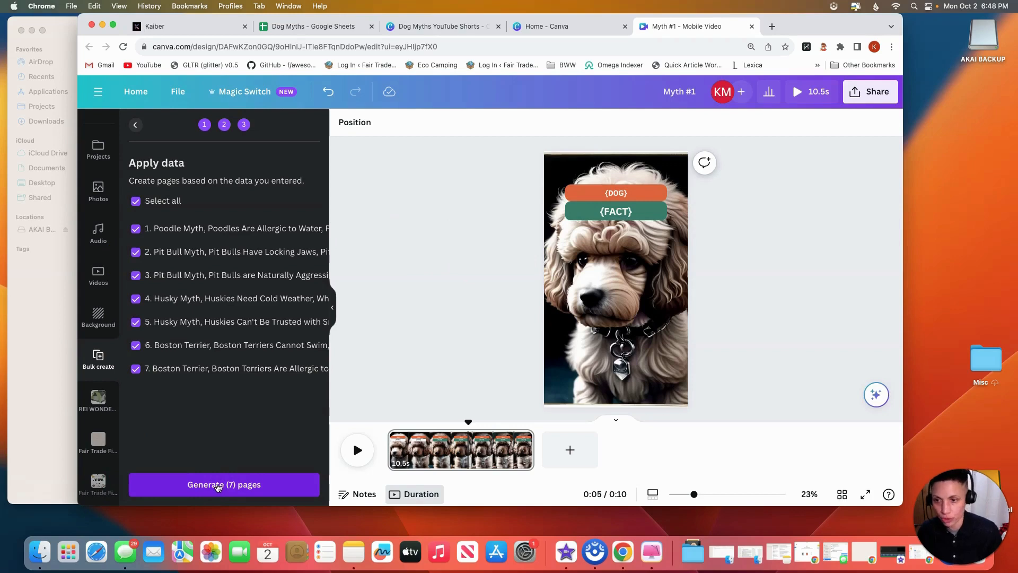
Generate the seven pages from all selected data rows and hide the side panel in the new design.
left_click(217, 487)
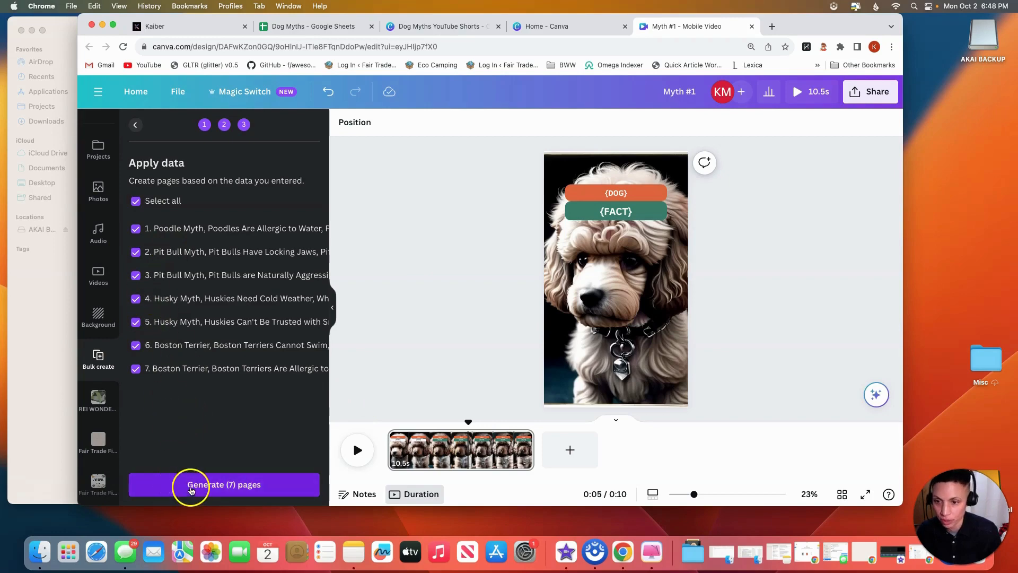
left_click(192, 487)
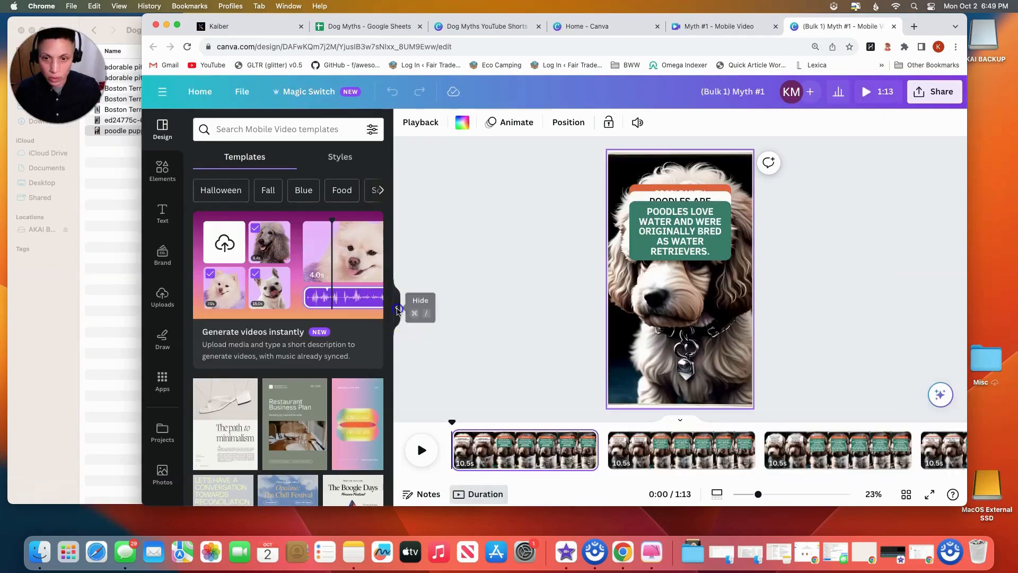
left_click(398, 310)
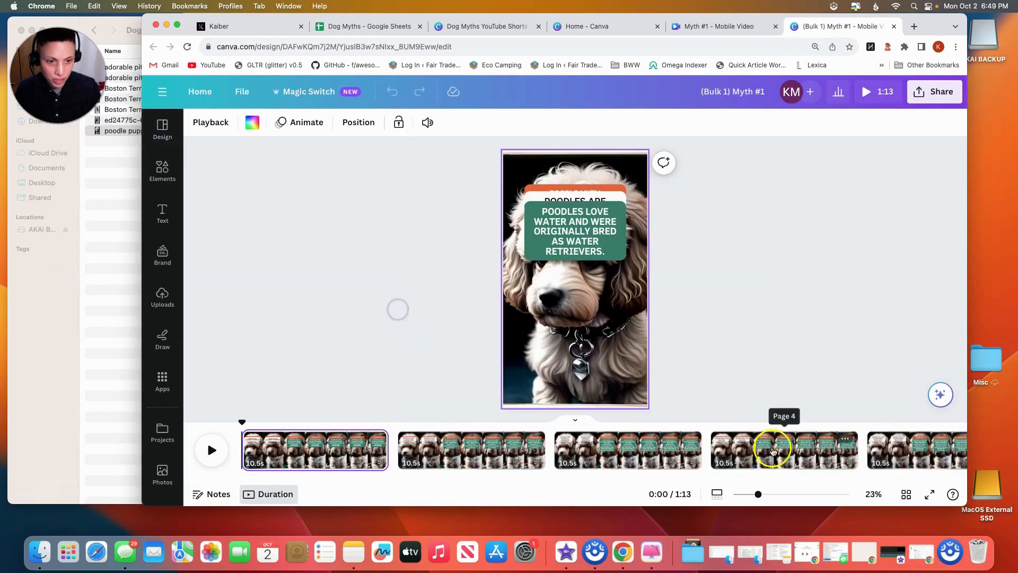
Move the white myth statement box on the first Poodle page slightly down, clear of the orange POODLE MYTH label.
left_click(577, 240)
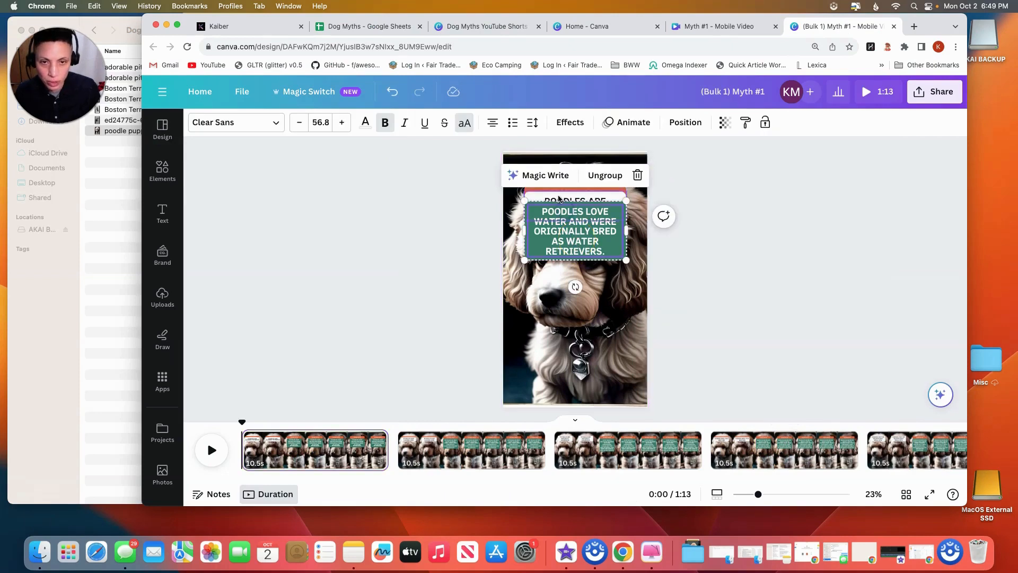
left_click(559, 197)
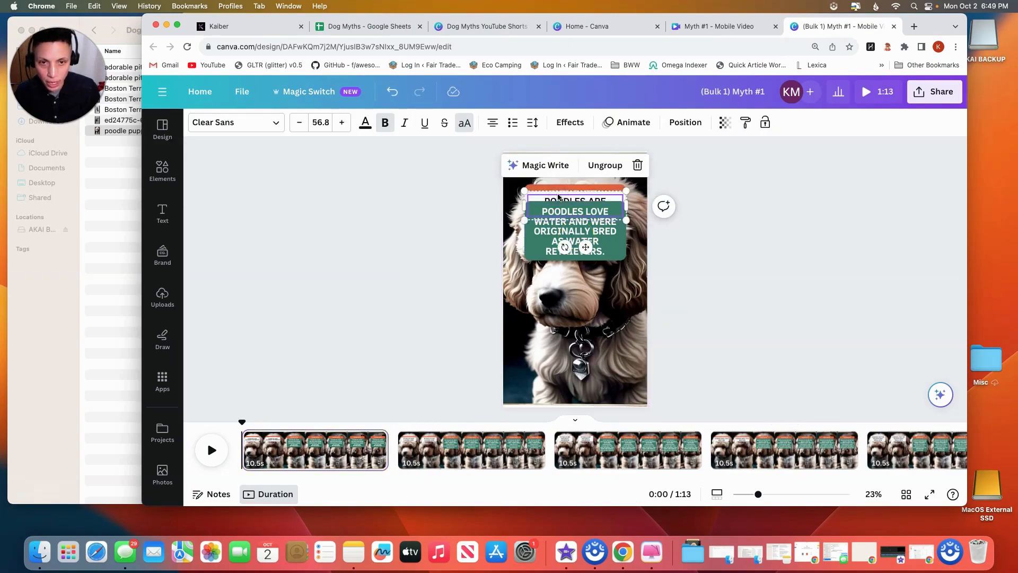
left_click_drag(558, 195, 558, 204)
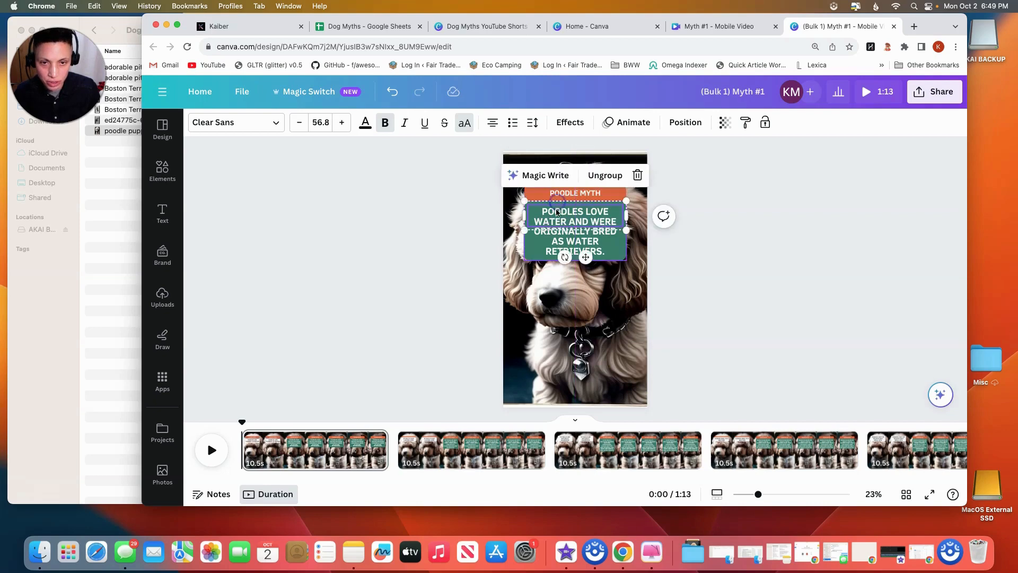
Go to the second page and select the white Pit Bull myth statement box behind the green fact box.
left_click(440, 457)
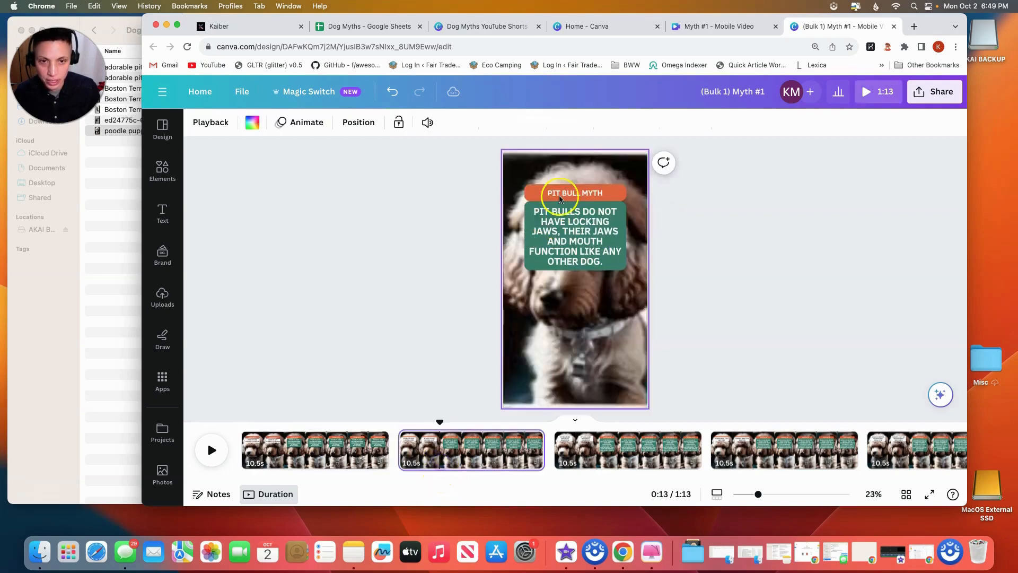
left_click(557, 210)
left_click(552, 196)
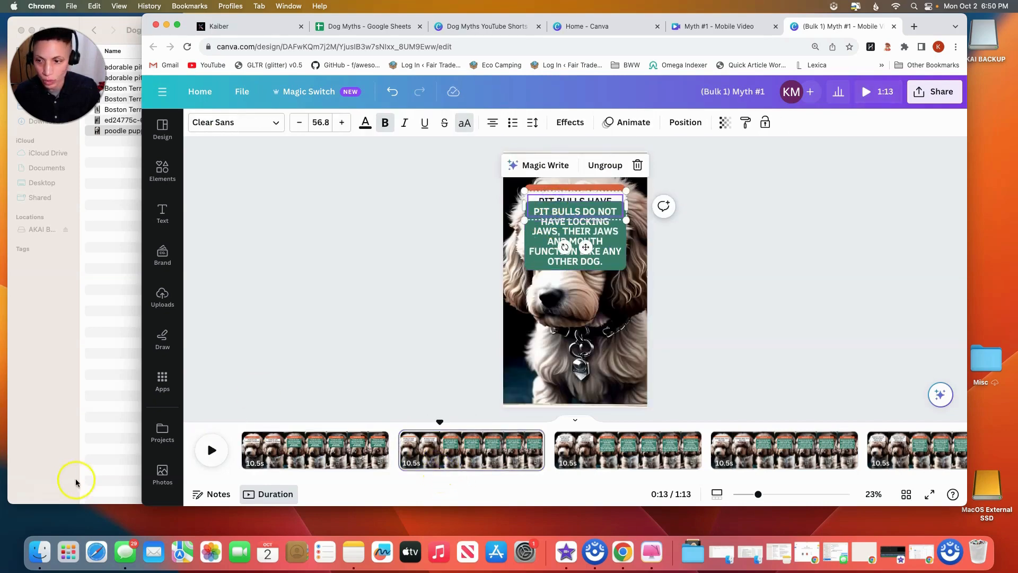
Return to the first Poodle page, play the video preview and close it.
left_click(350, 451)
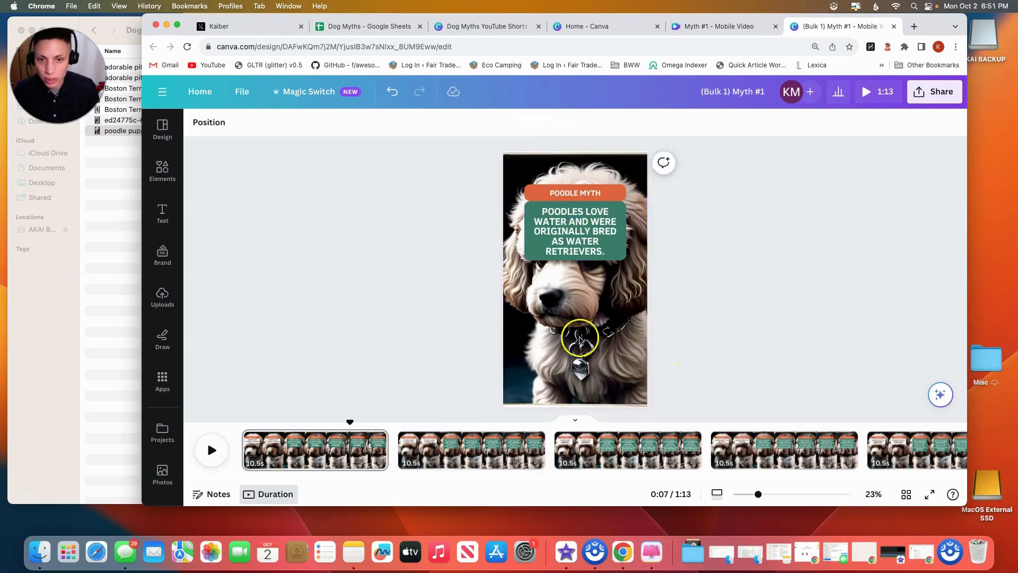
left_click(876, 100)
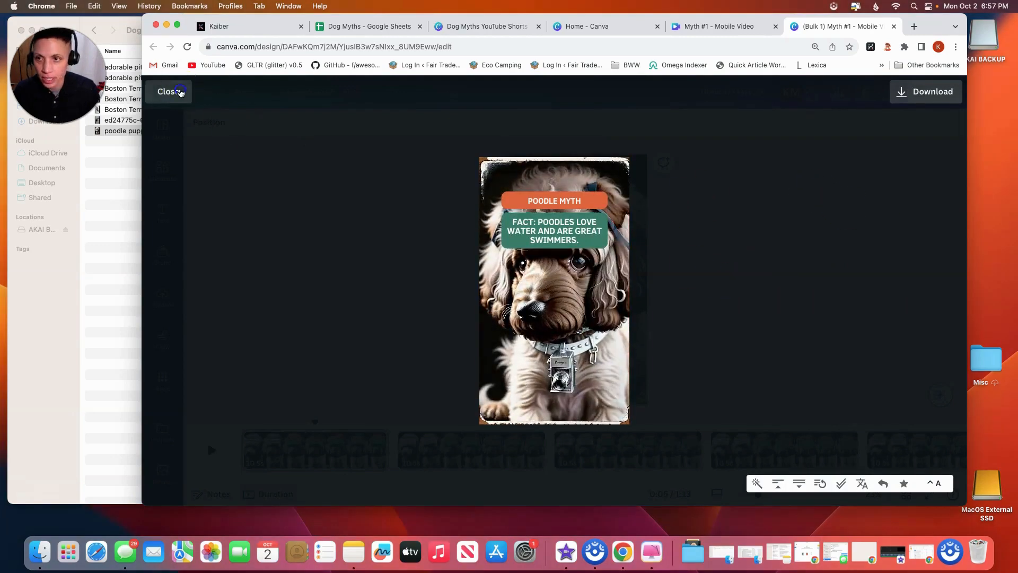
key("Escape")
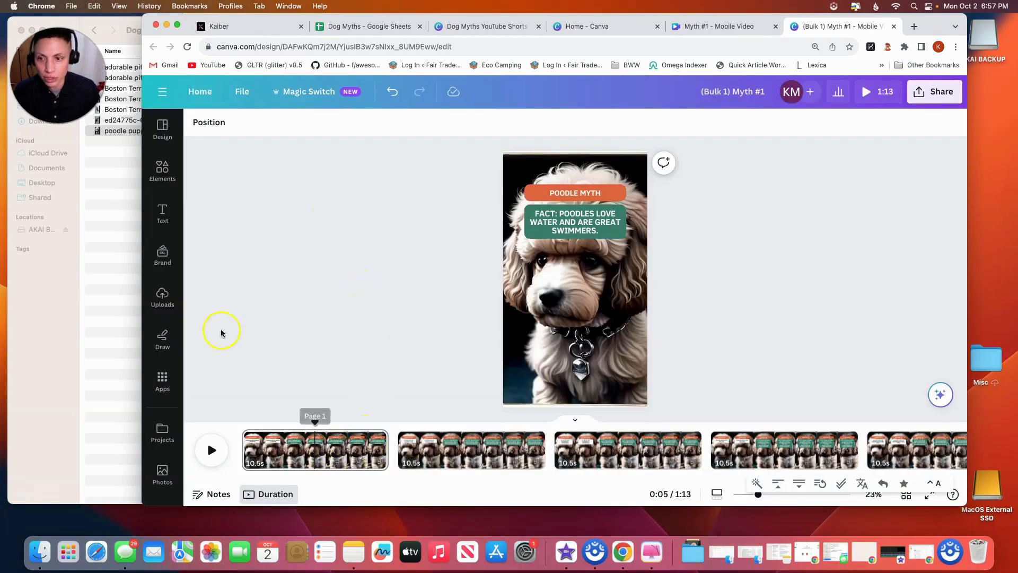
Set the uploaded pit bull video with the blue circle as the background of the second page, the Pit Bull myth.
left_click(162, 297)
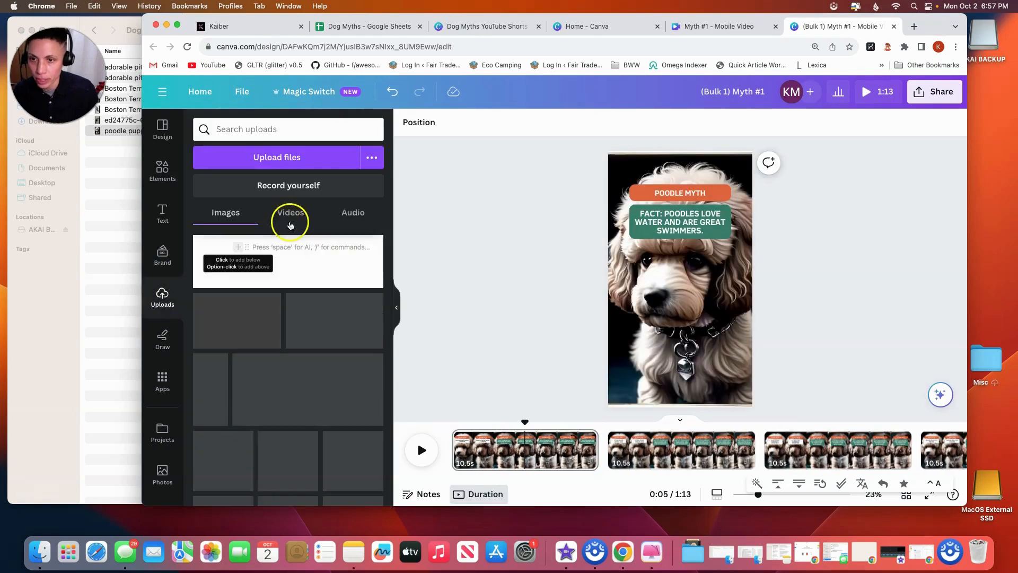
left_click(290, 226)
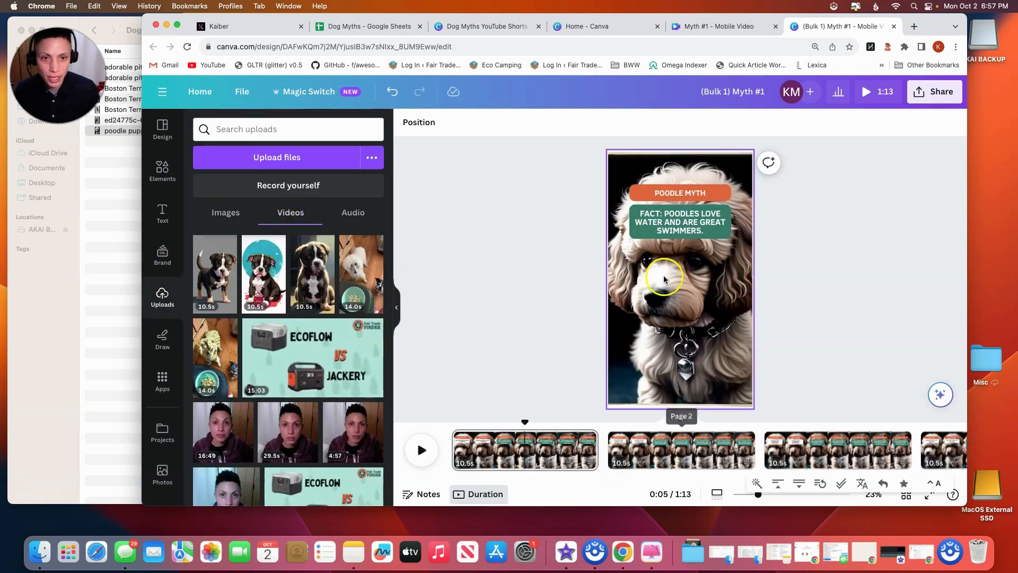
left_click(656, 441)
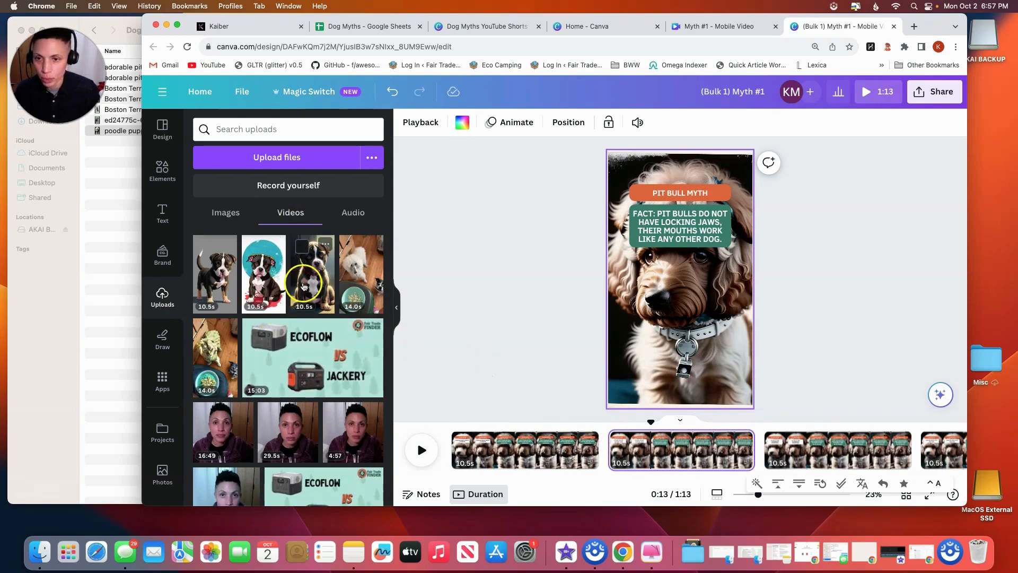
left_click_drag(264, 275, 697, 316)
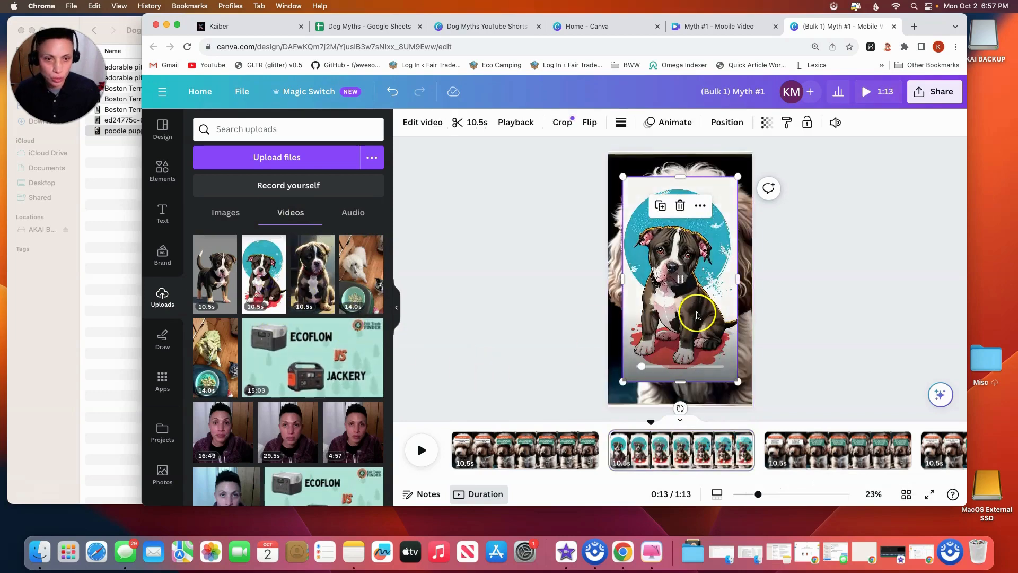
right_click(697, 315)
left_click(733, 463)
Move the green FACT box on the Pit Bull page down onto the dog's chest.
left_click(689, 229)
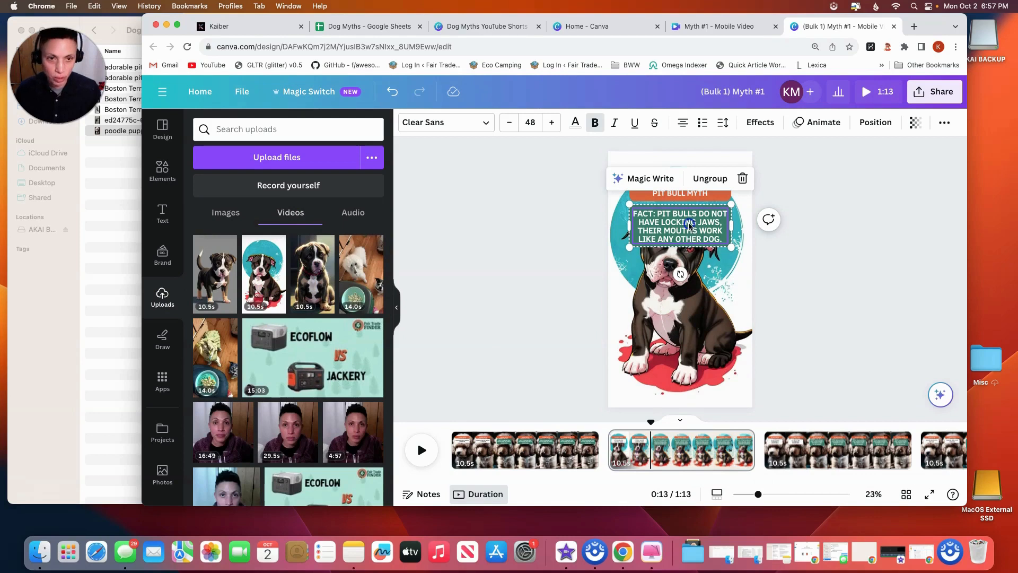
left_click_drag(689, 225, 689, 333)
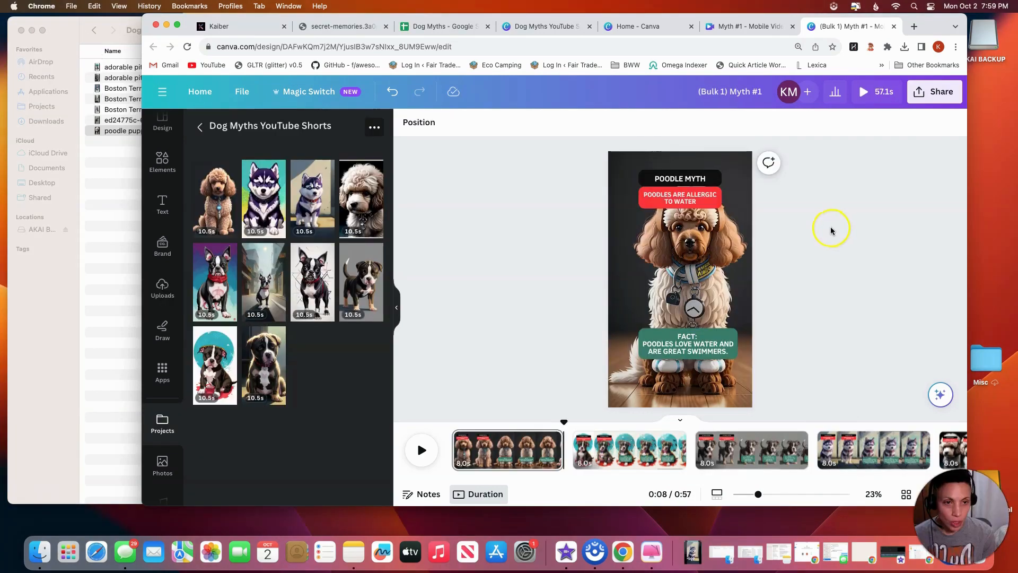
Play the preview of the revised dog myth pages and close it.
left_click(877, 92)
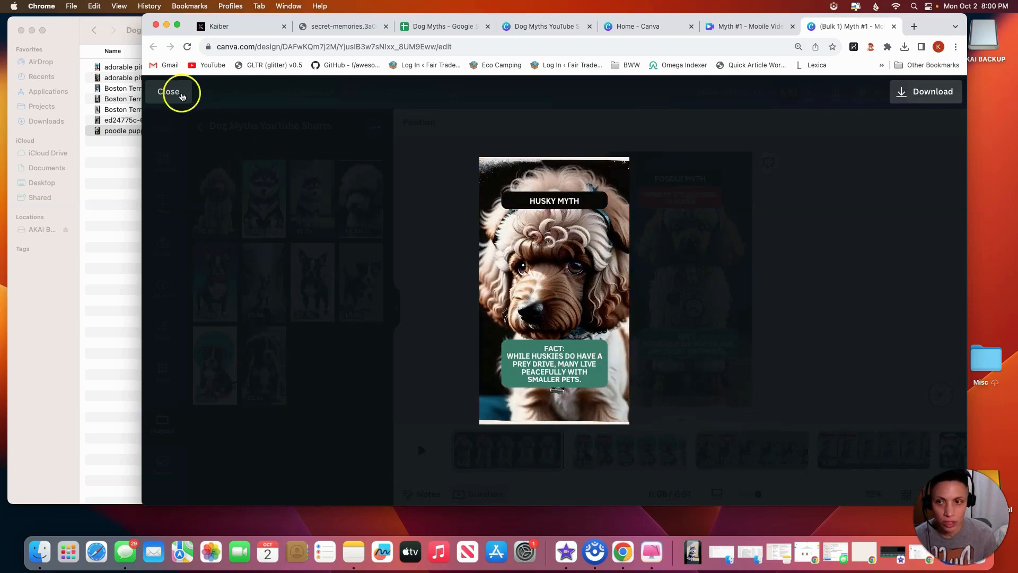
left_click(169, 91)
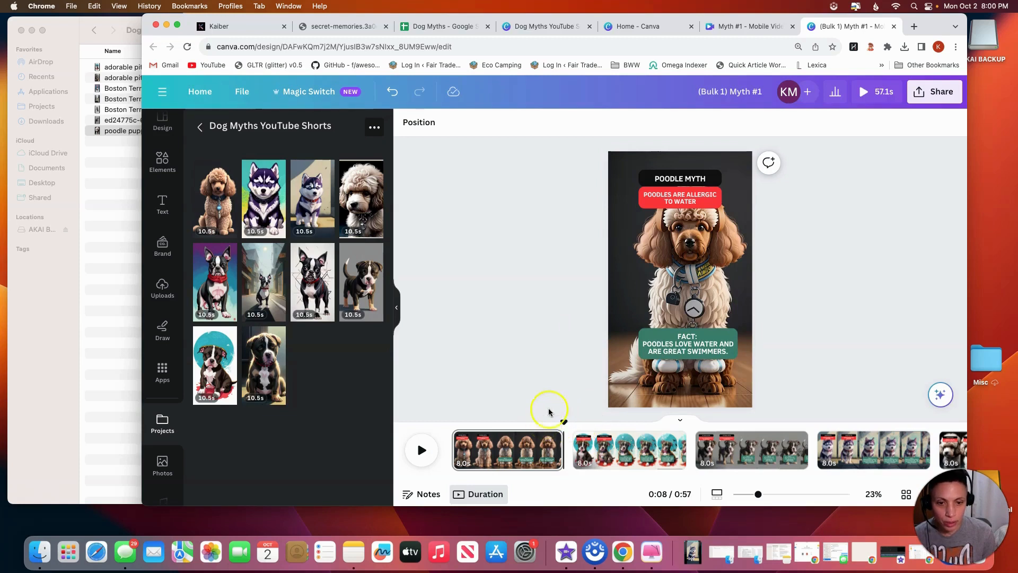